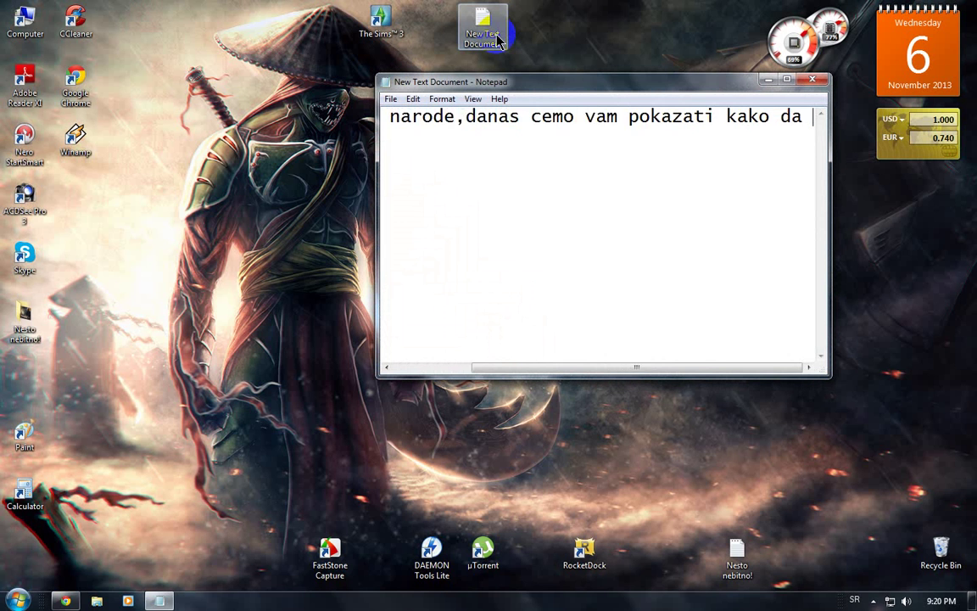
# - Complete the greeting sentence in the text document with "skinete DAEMON TOOLS LITE,i U-TORRENT" and end the line
pyautogui.write('ete ')
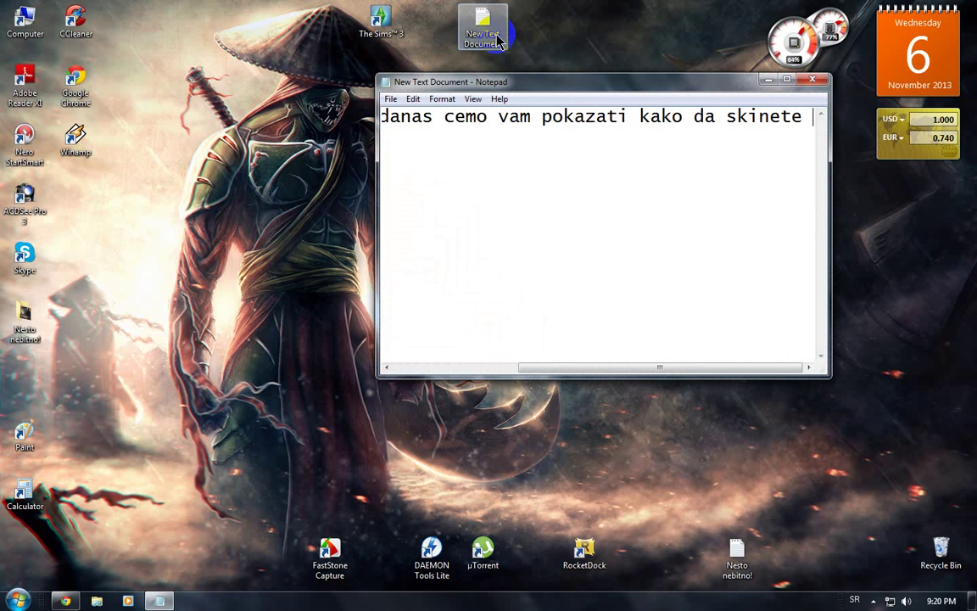
pyautogui.write('DAEM')
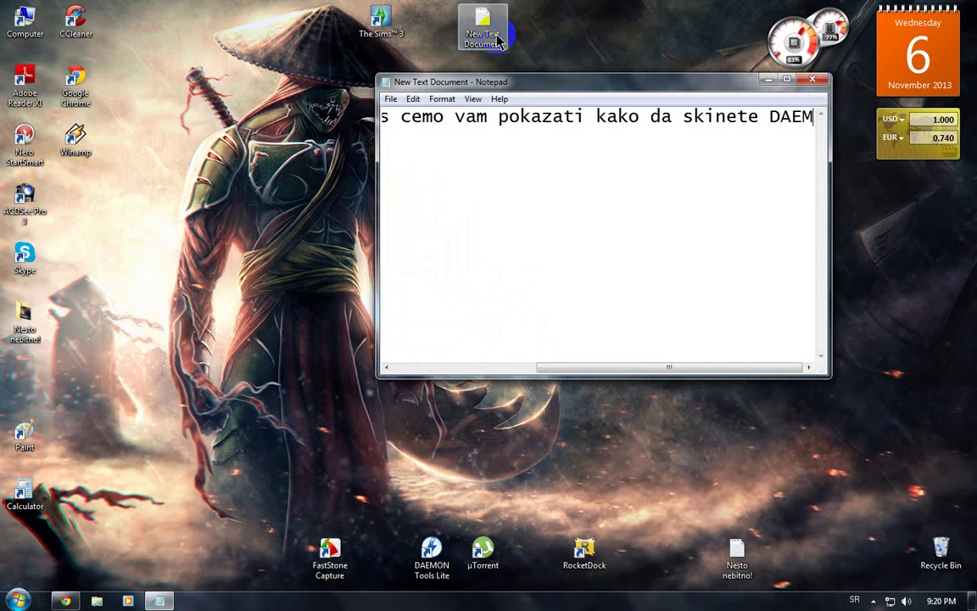
pyautogui.write('ON')
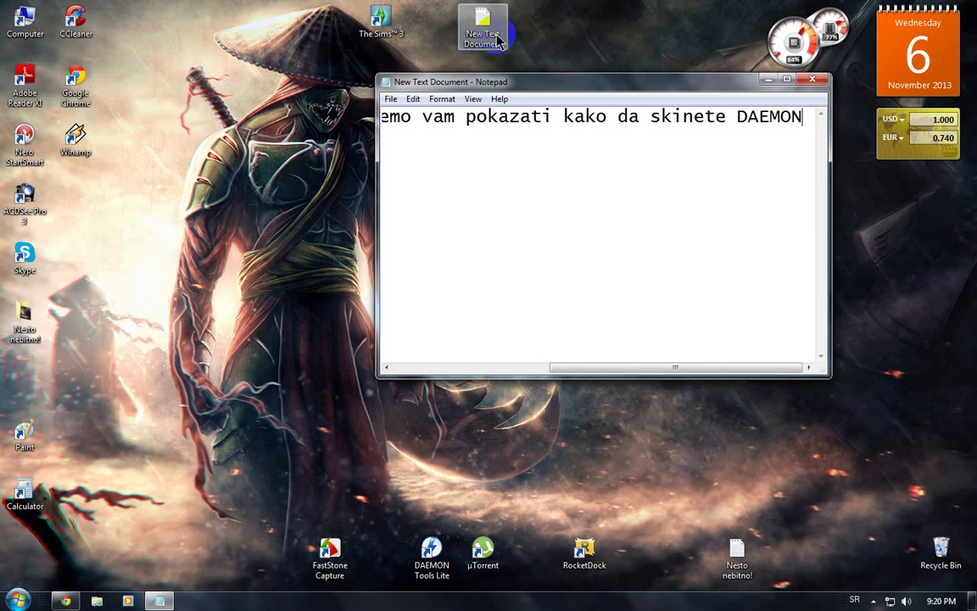
pyautogui.write(' TOOLS LI')
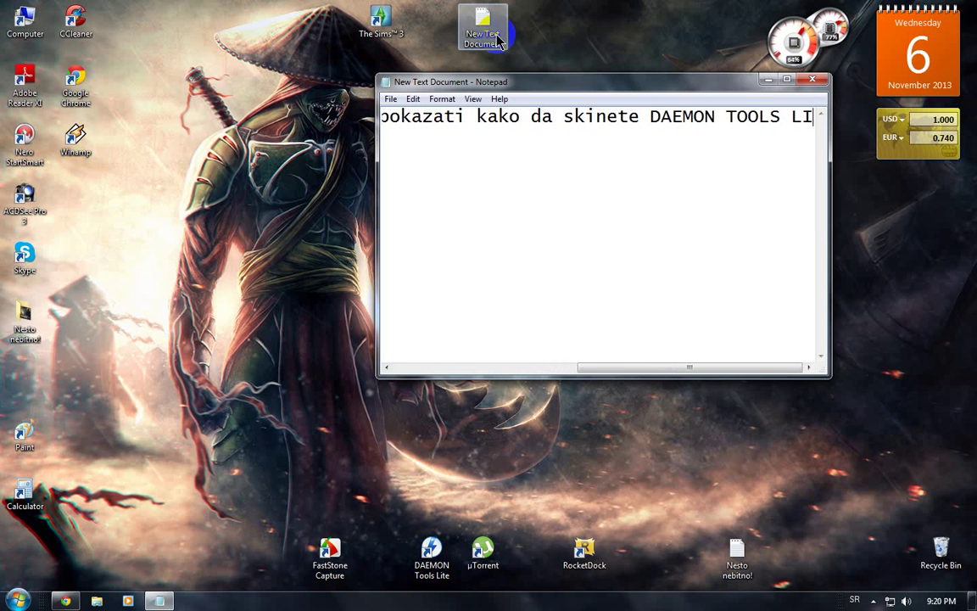
pyautogui.write('TE,i ')
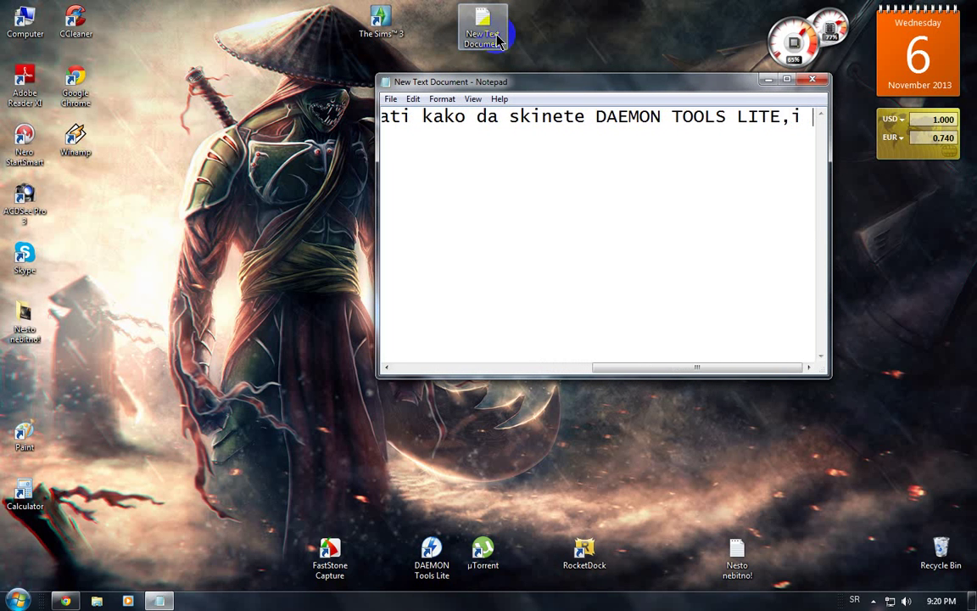
pyautogui.write('U')
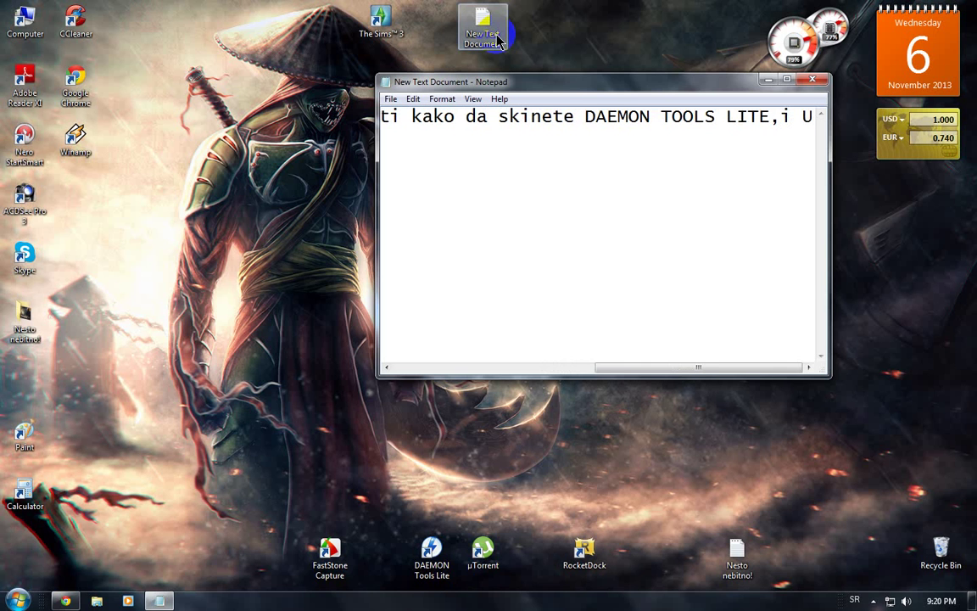
pyautogui.write('-TORRE')
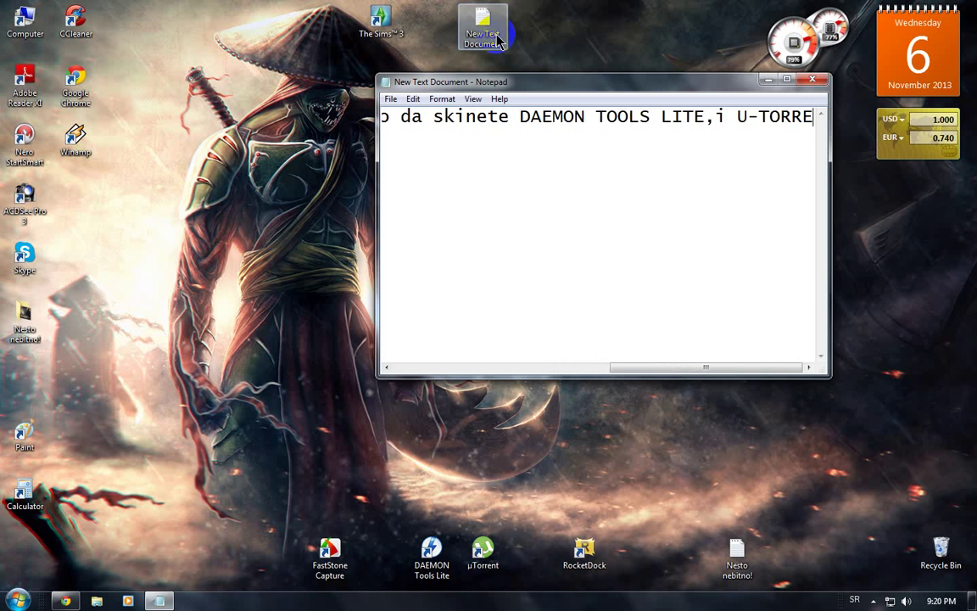
pyautogui.write('N')
pyautogui.press('Return')
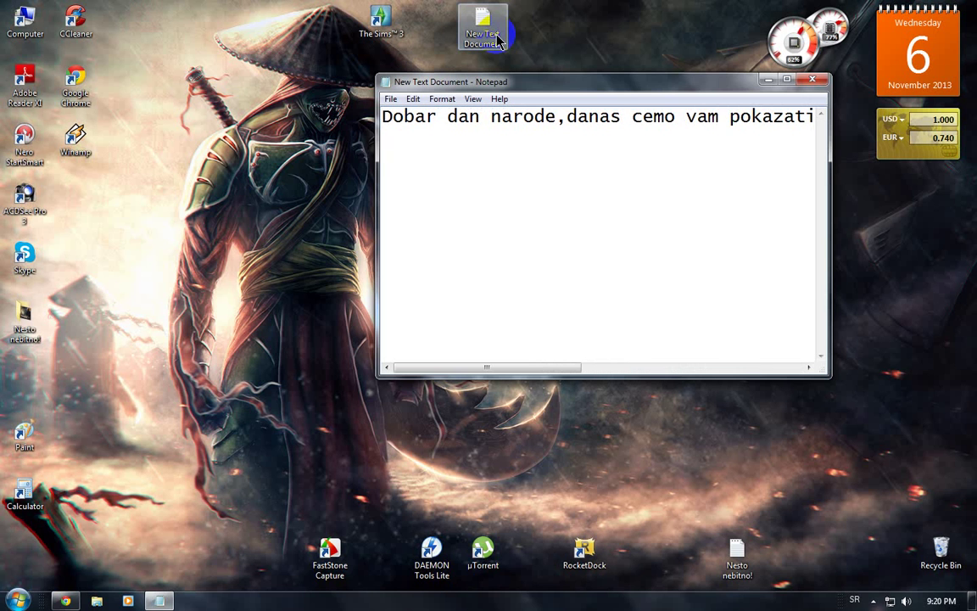
# - Write the second line of the note as "Samo nas pratite,i necete pogresiti :D"
pyautogui.write('Samo m')
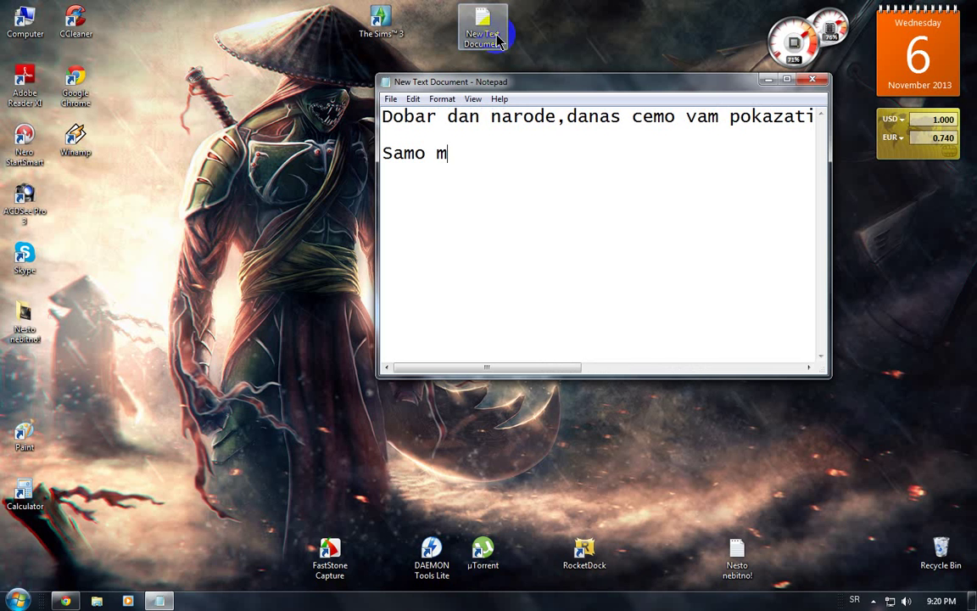
pyautogui.press('BackSpace')
pyautogui.write('nas pratite,')
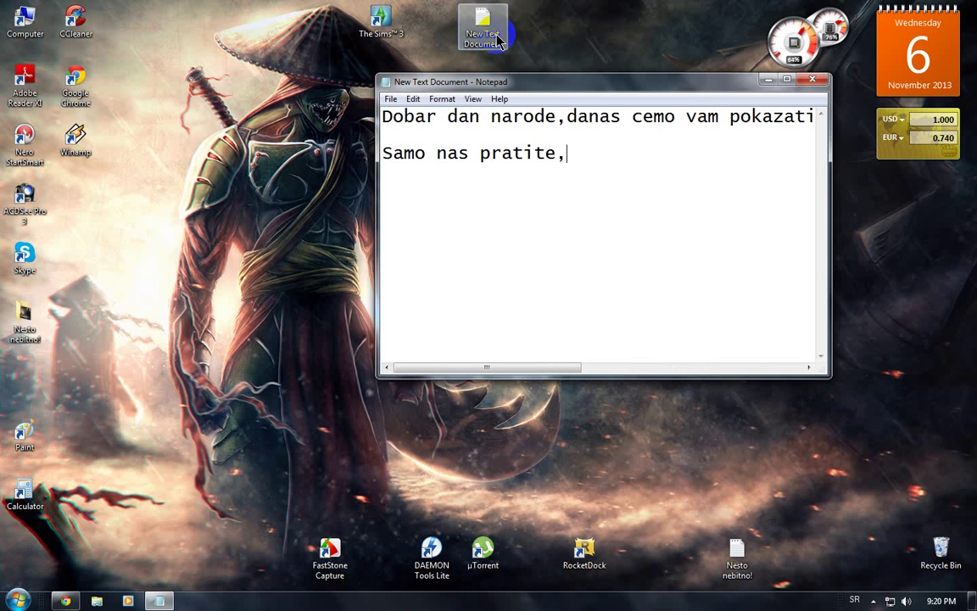
pyautogui.write('i necete po')
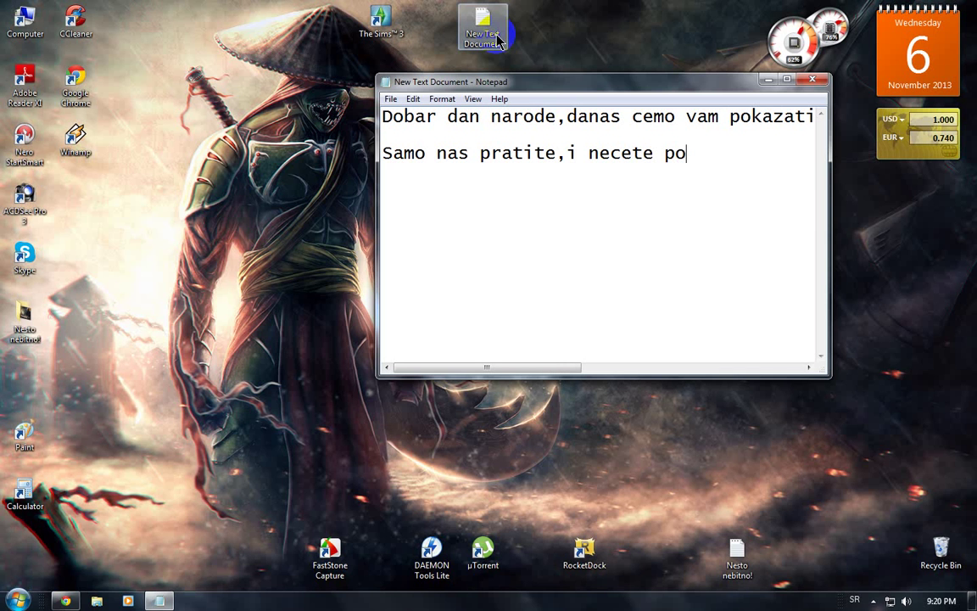
pyautogui.write('gresiti')
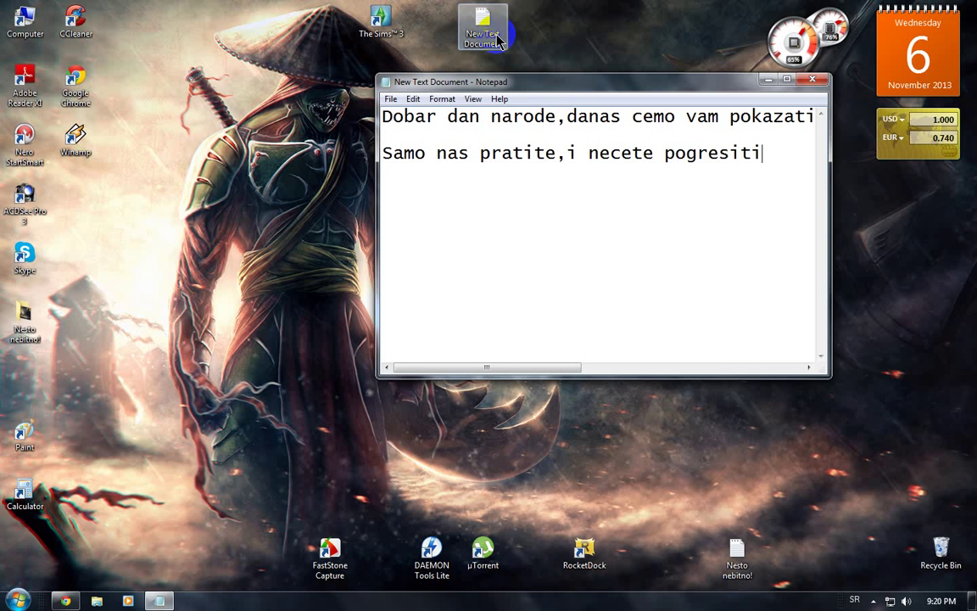
pyautogui.write(' :D')
pyautogui.press('Return')
# - Add the first numbered instruction, "1.Idite na svoj pretrazivac(Google,Mozila...)", to the note
pyautogui.write('1.Idite na s')
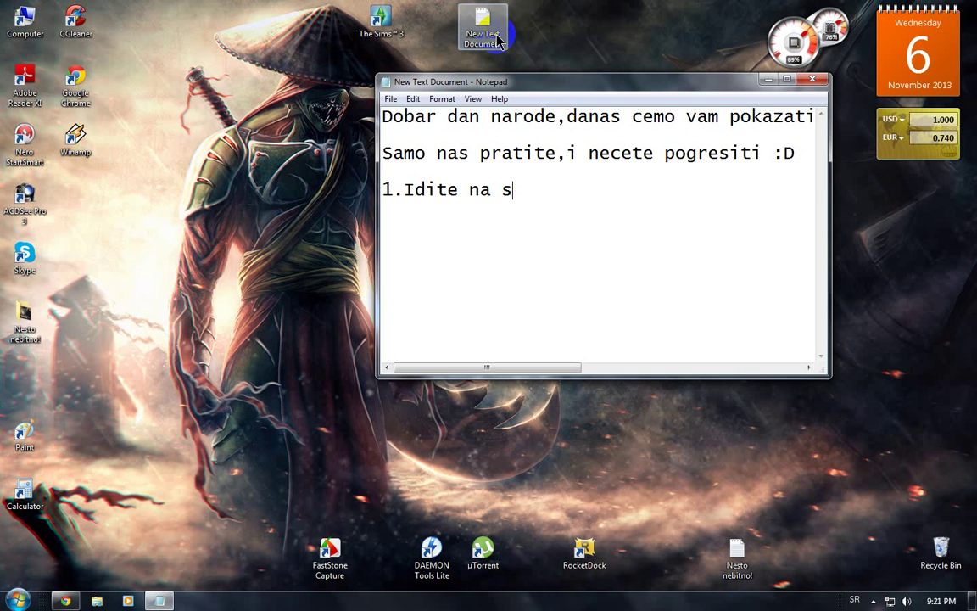
pyautogui.write('voj pretraziv')
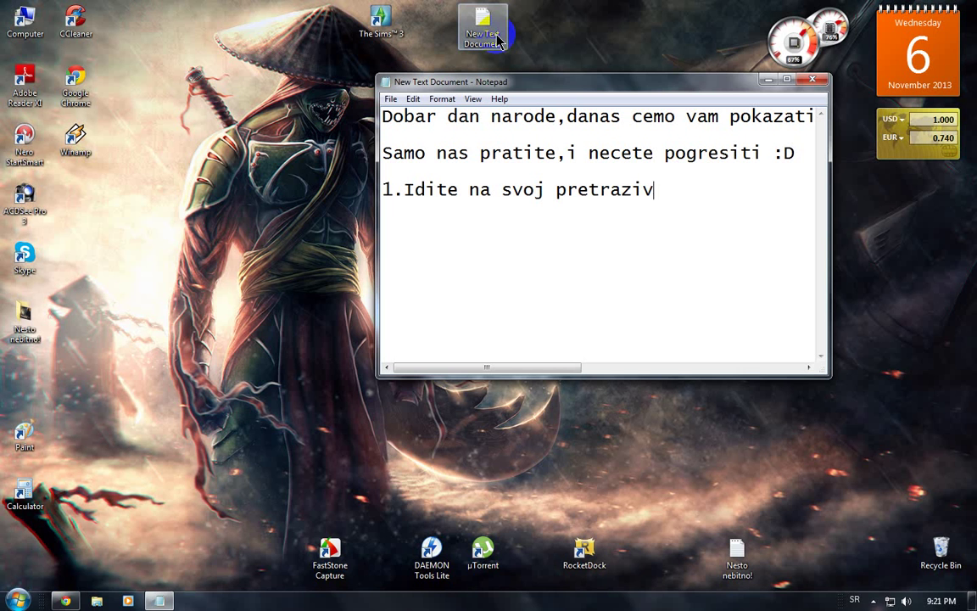
pyautogui.write('ac(Google')
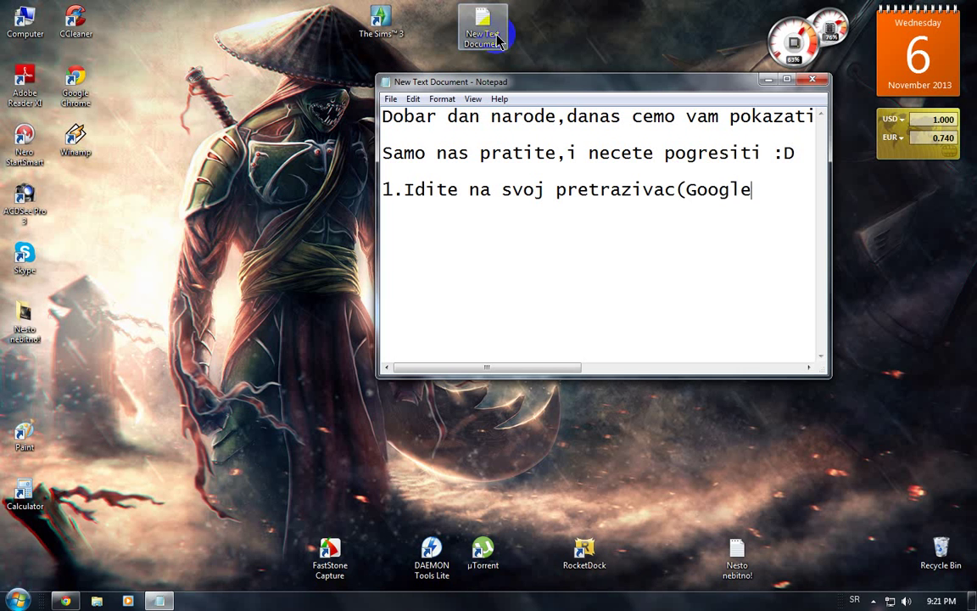
pyautogui.write(',Mozila...')
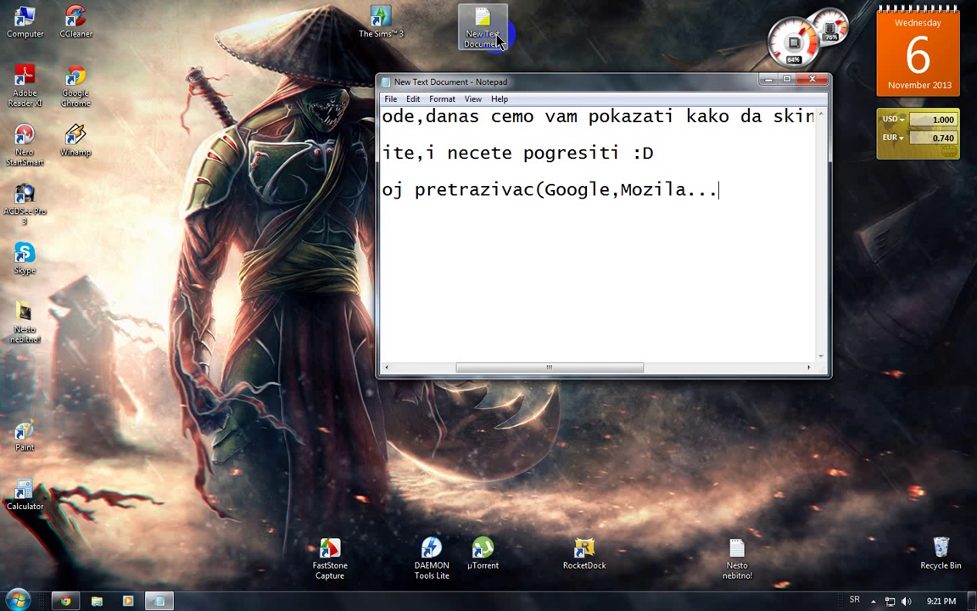
pyautogui.press('Home')
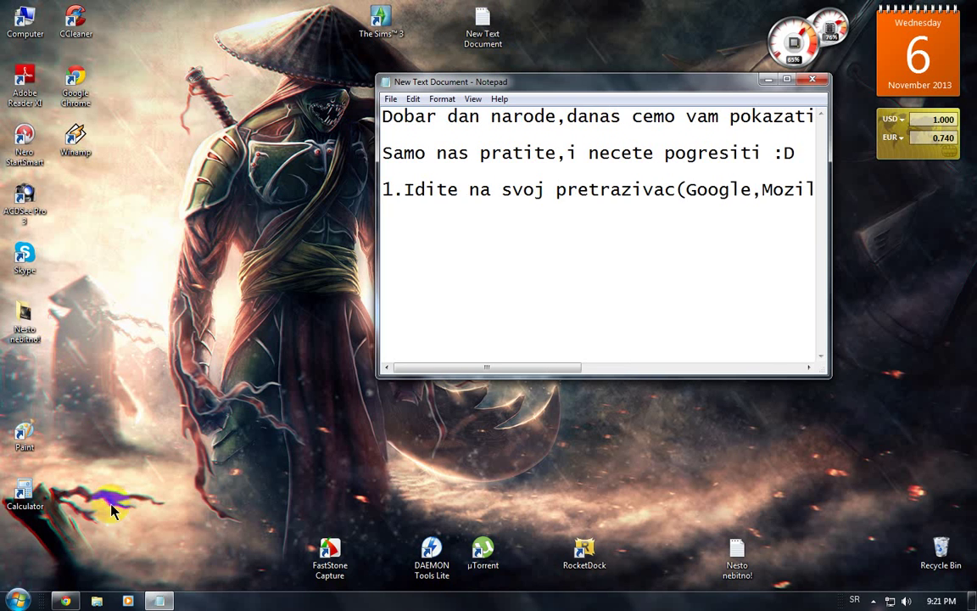
# - Switch to Chrome, load the Google home page from the most visited sites, and return to the Notepad document
pyautogui.click(65, 601)
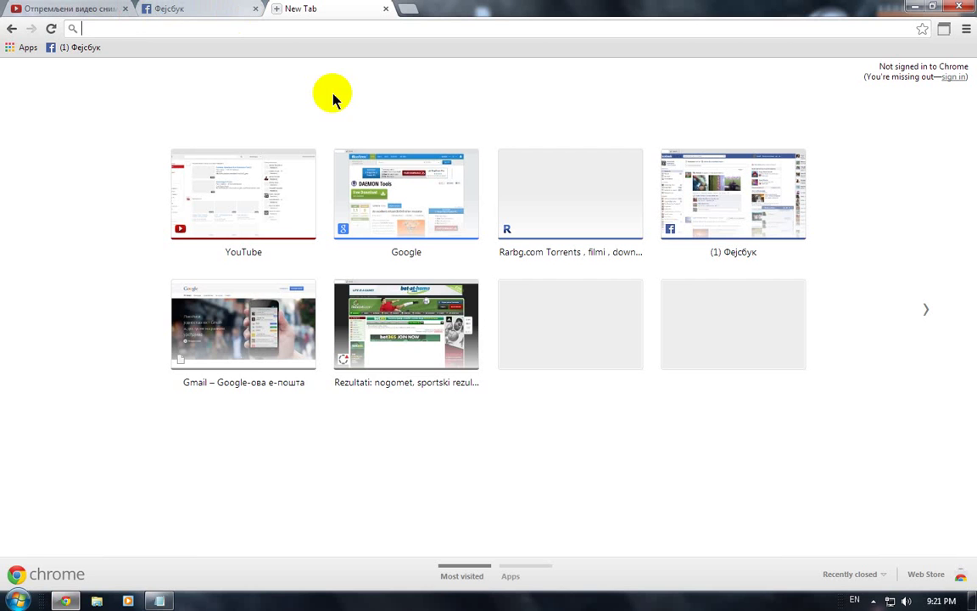
pyautogui.click(399, 213)
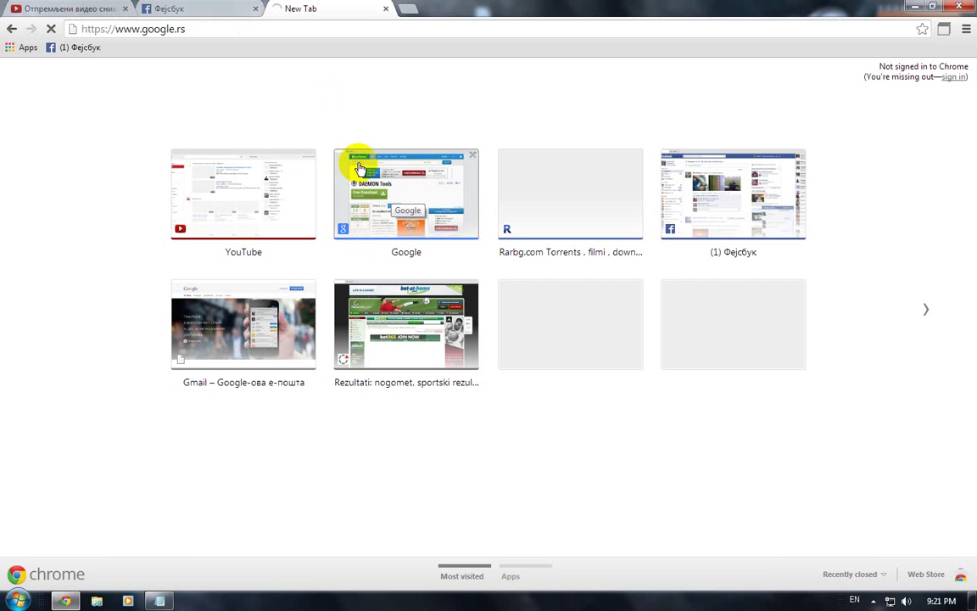
pyautogui.click(914, 6)
# - Add the instruction "2.Kucajte DOWNLOAD U-TORRENT,i idite na prvi sajt" and begin a third line with "3."
pyautogui.press('Return')
pyautogui.write('2.K')
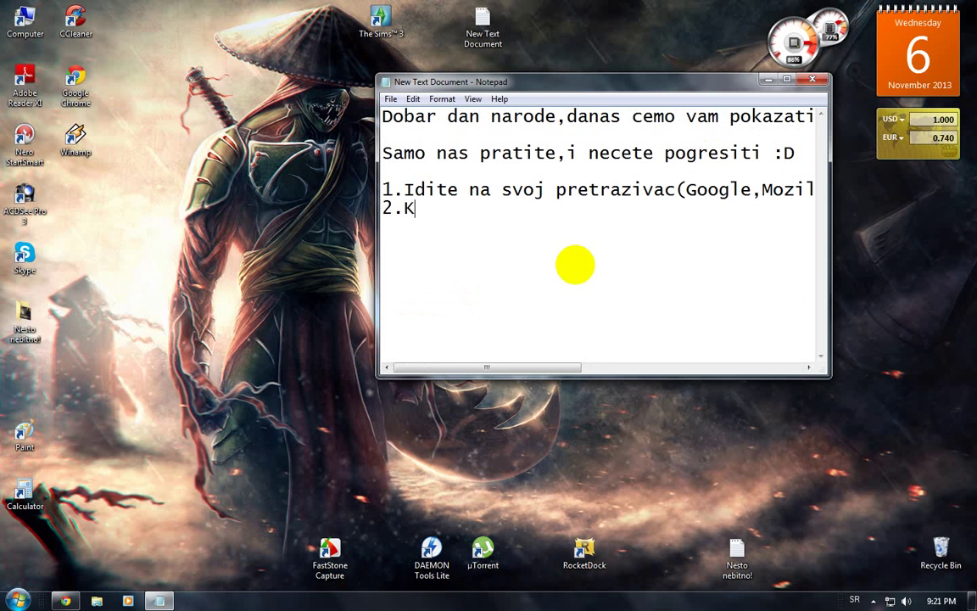
pyautogui.write('ucajte')
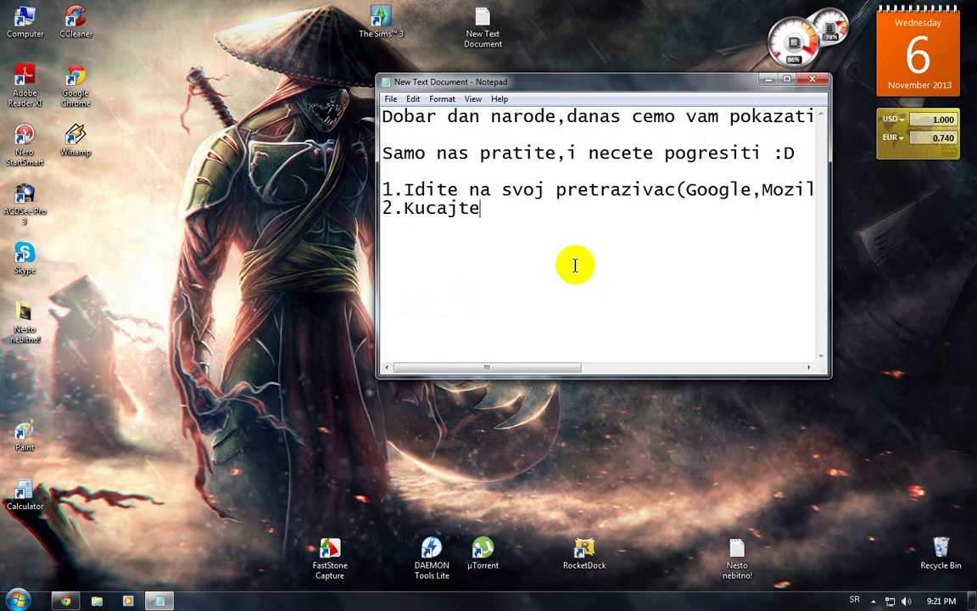
pyautogui.write(' DOWNLOAD ')
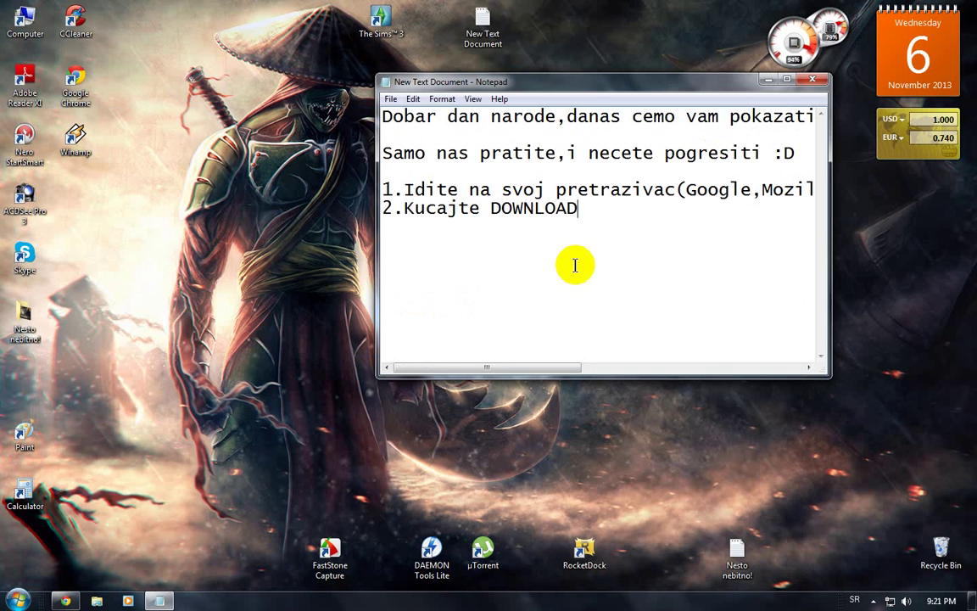
pyautogui.write('U-TORR')
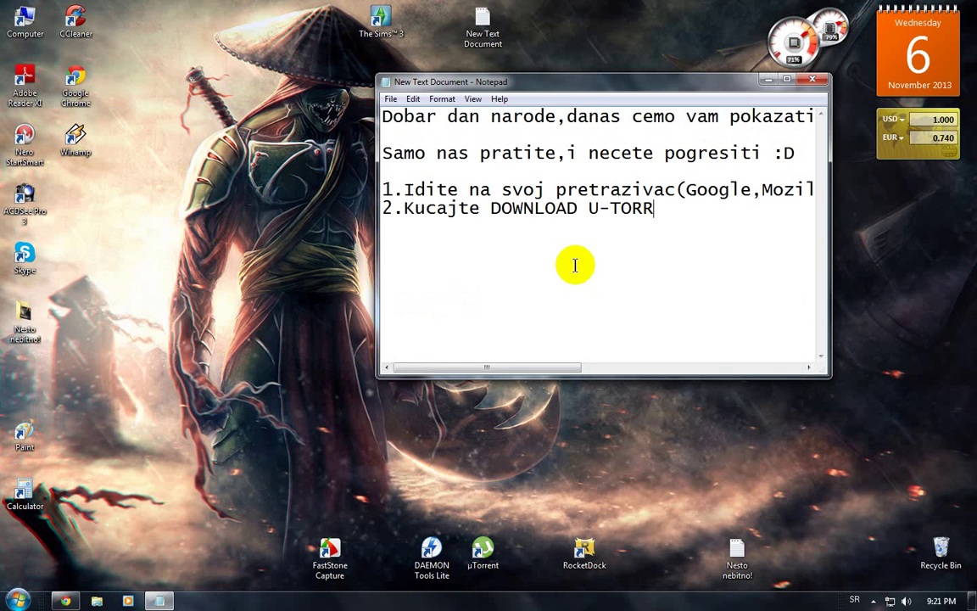
pyautogui.write('ENT,i id')
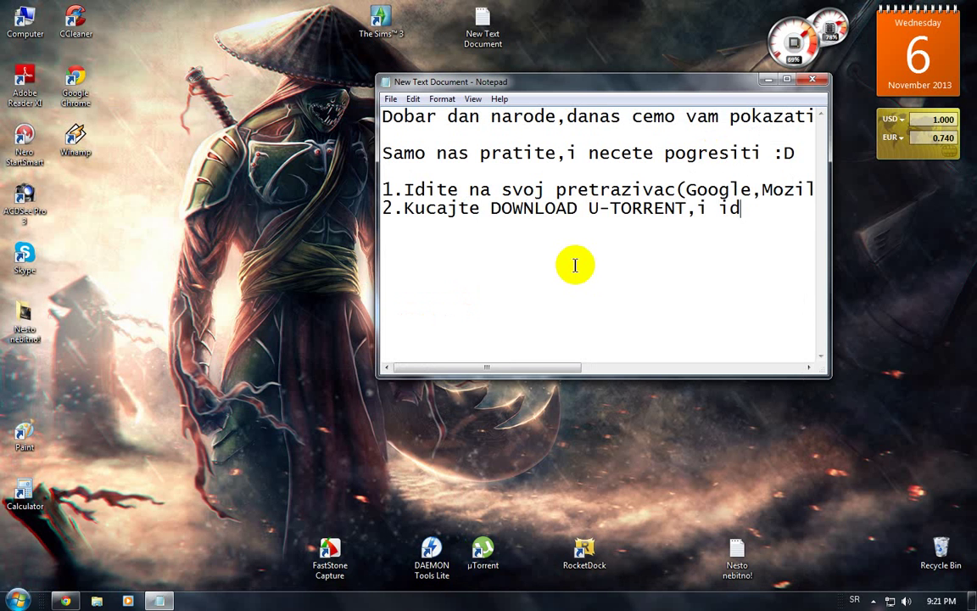
pyautogui.write('ite na ')
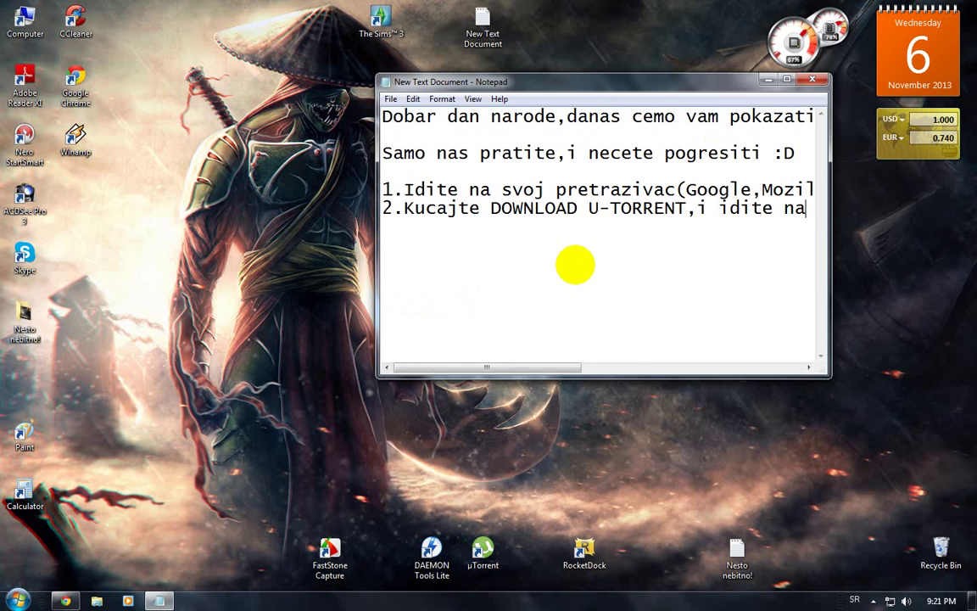
pyautogui.write('prvi s')
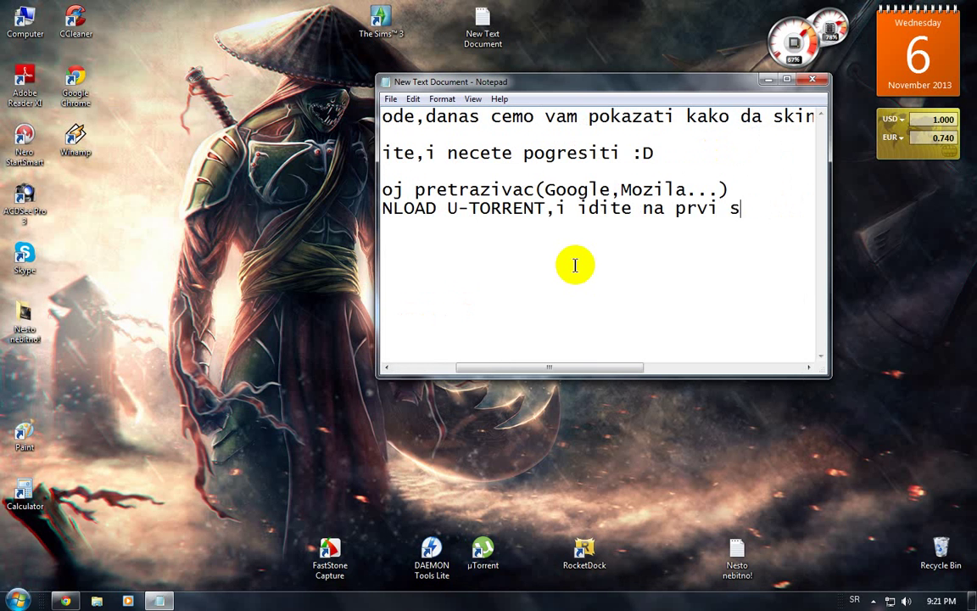
pyautogui.write('ajt')
pyautogui.press('Return')
pyautogui.write('3.')
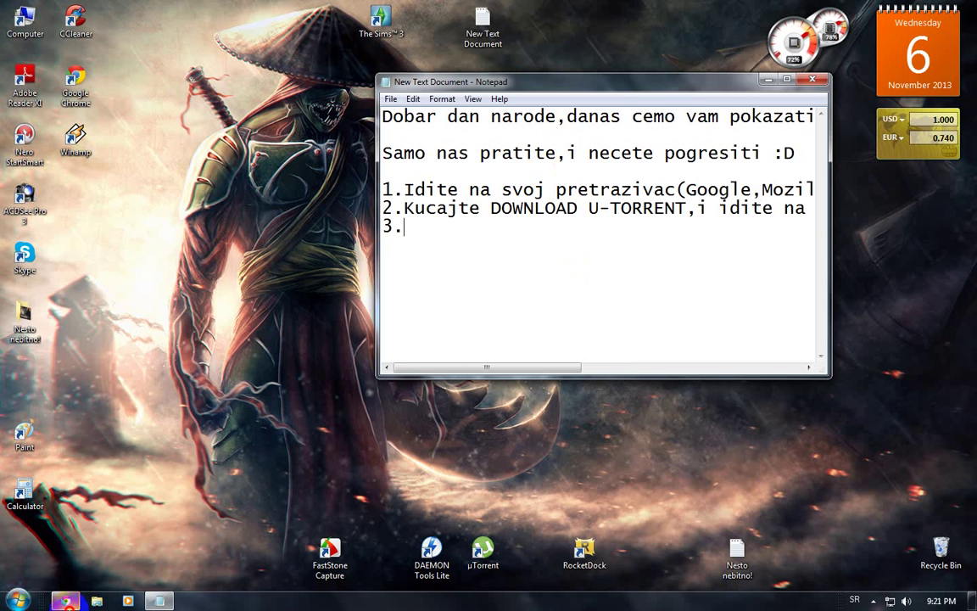
pyautogui.click(66, 601)
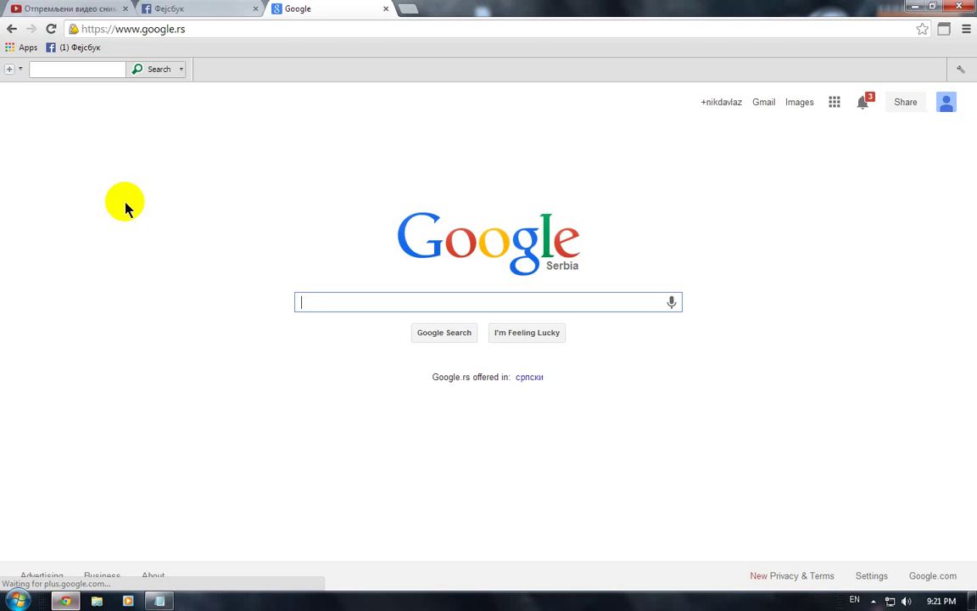
pyautogui.write('do')
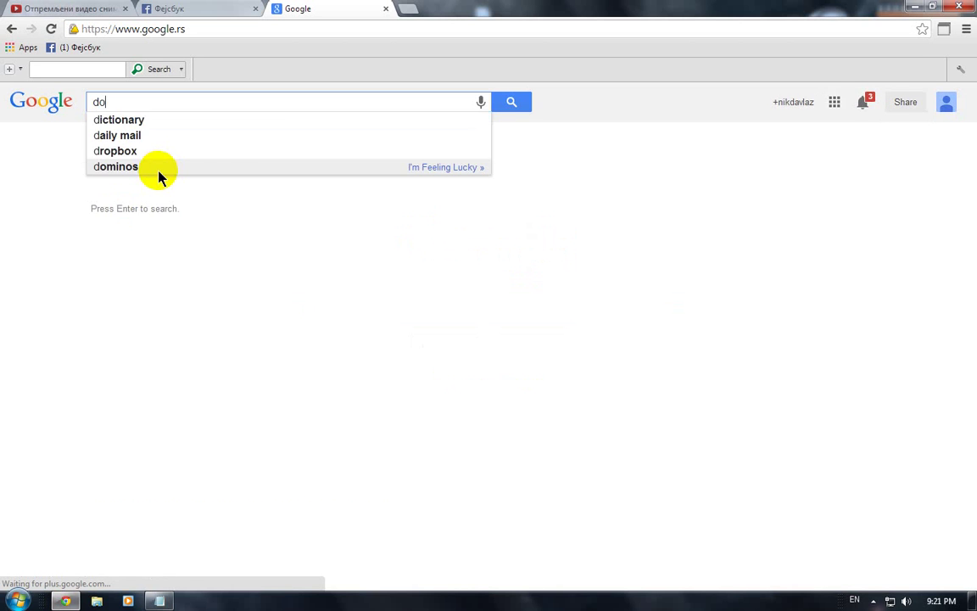
pyautogui.write('wnload')
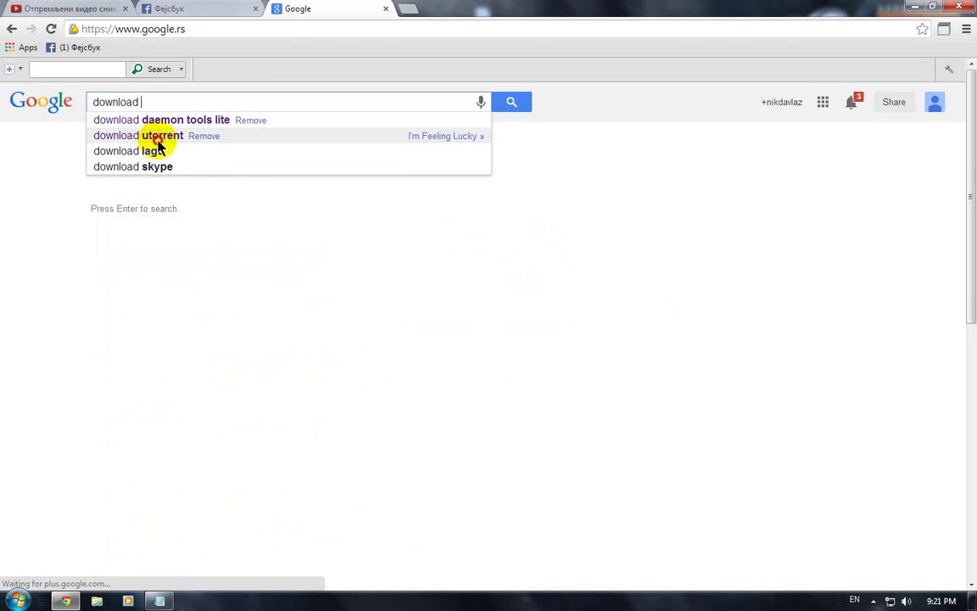
pyautogui.click(158, 138)
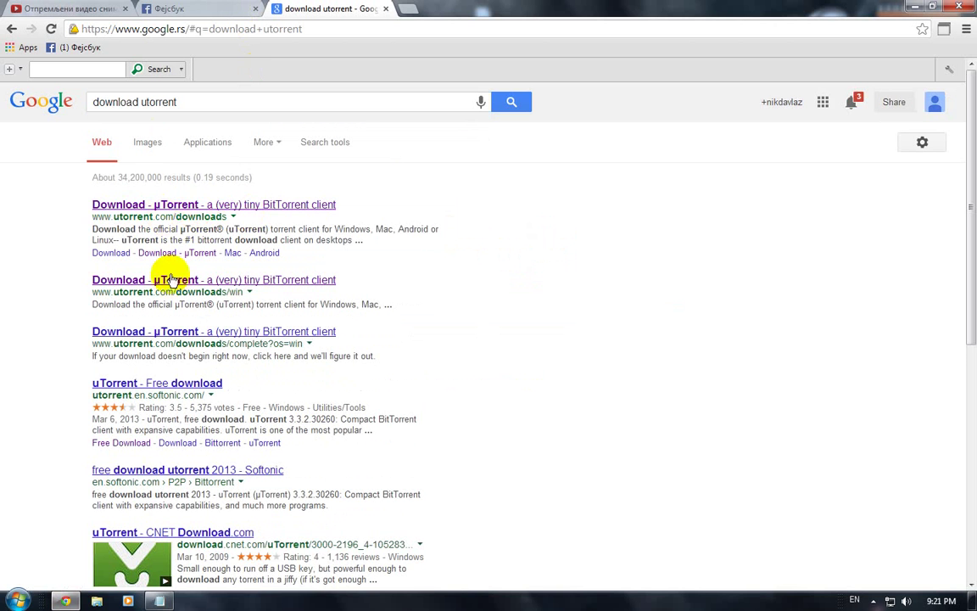
pyautogui.click(170, 206)
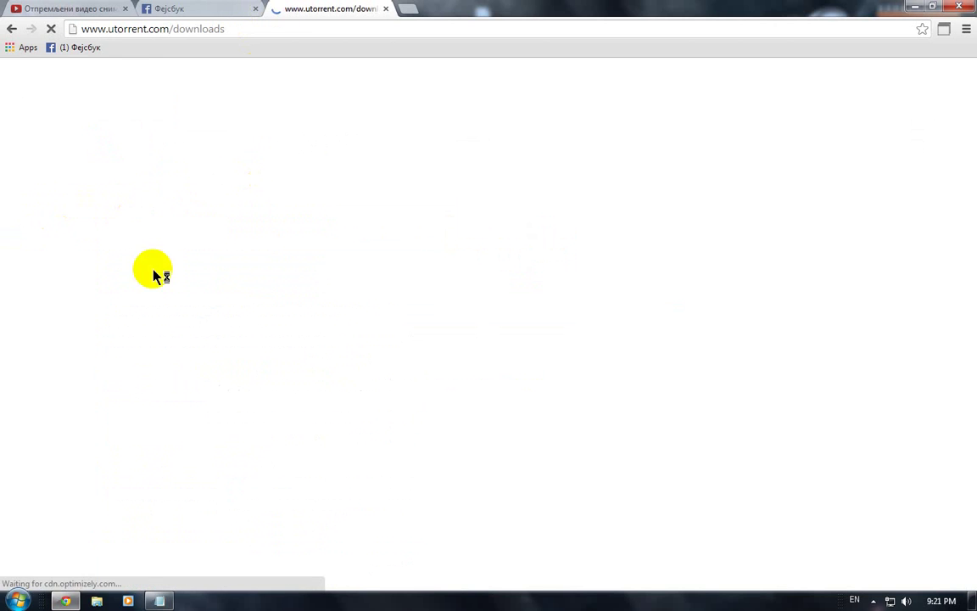
# - Return to the Notepad document and write "Idite na DOWNLOAD NOW" after the "3." on the third instruction line
pyautogui.click(158, 600)
pyautogui.write('Id')
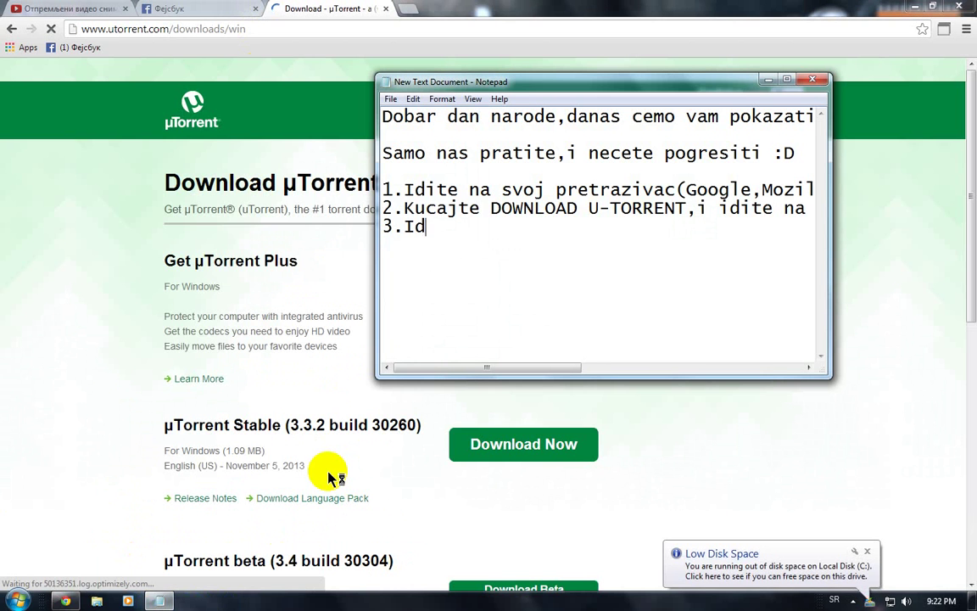
pyautogui.write('ite na ')
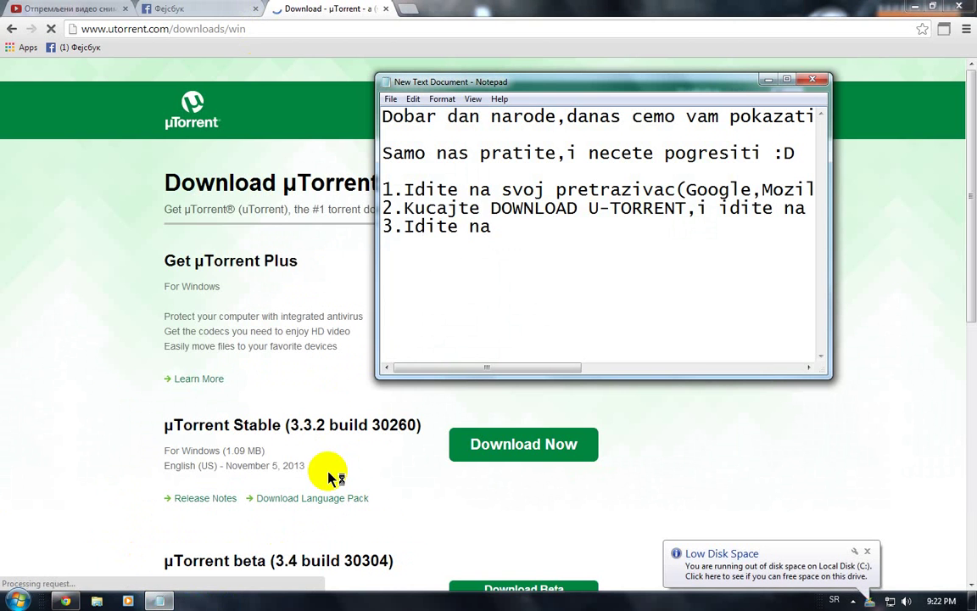
pyautogui.write('DOW')
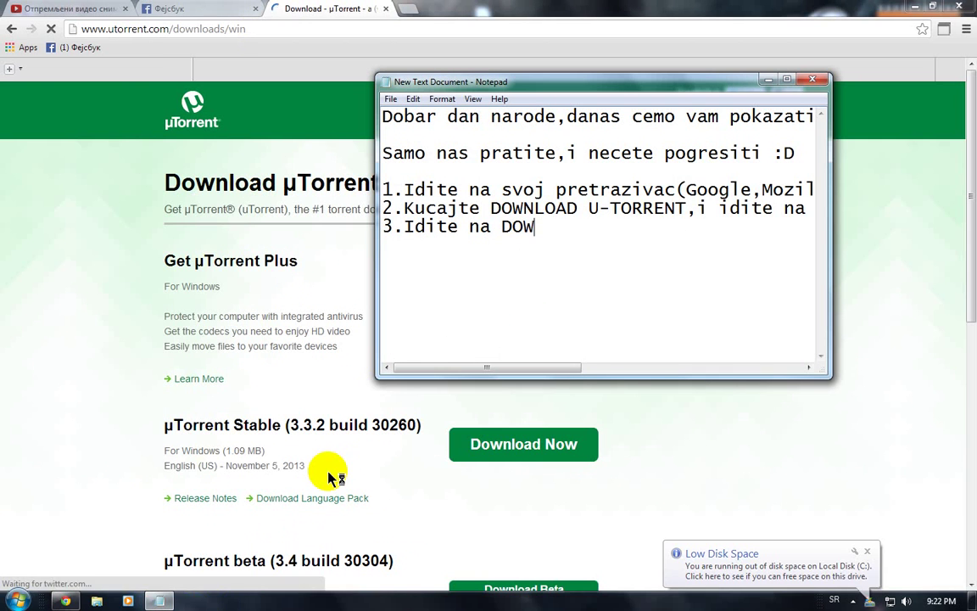
pyautogui.write('NLOAD NOW')
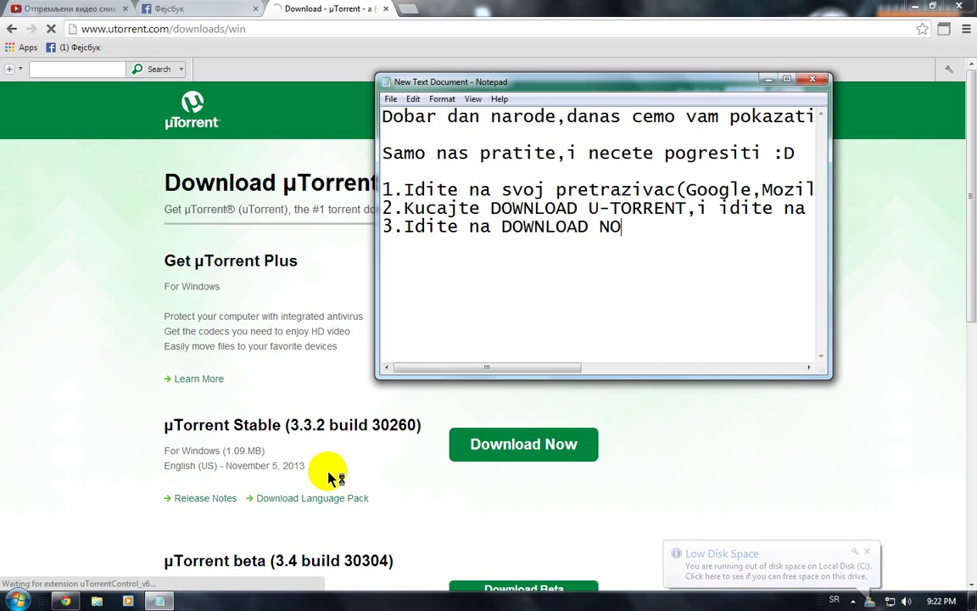
# - Minimize the note and download µTorrent Stable (3.3.2 build 30260) for Windows from the page in Chrome
pyautogui.click(759, 80)
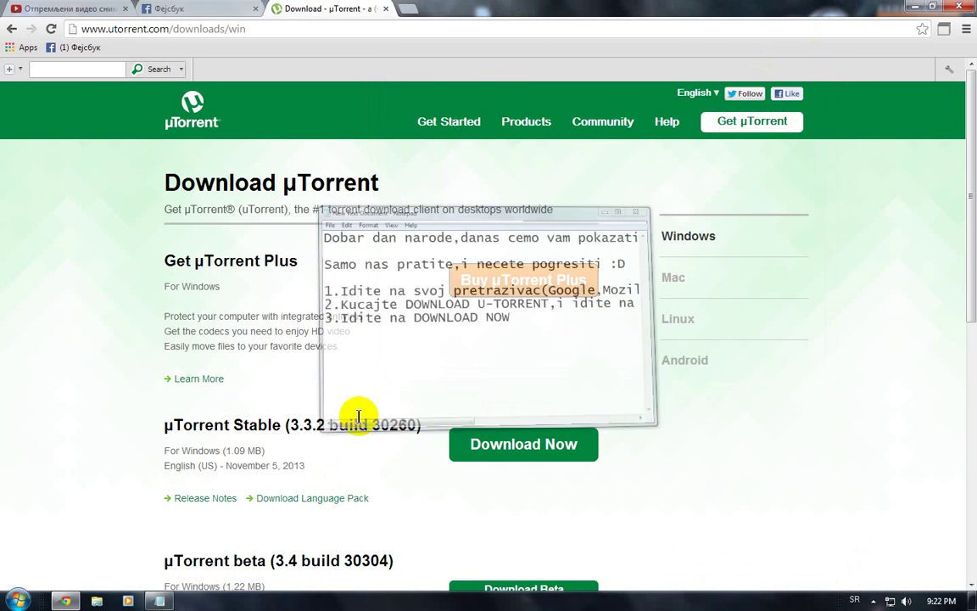
pyautogui.moveTo(448, 421); pyautogui.dragTo(676, 451)
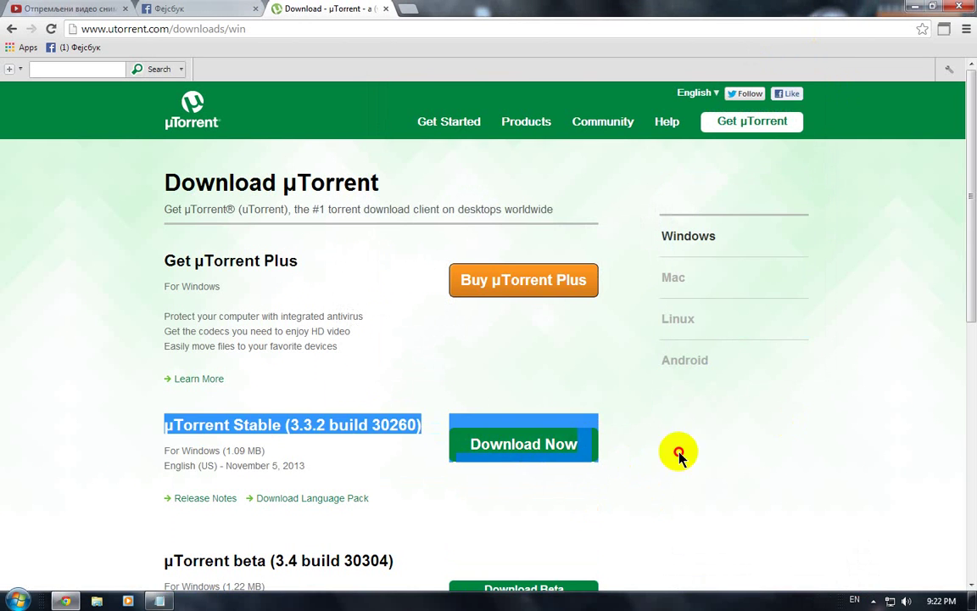
pyautogui.click(550, 443)
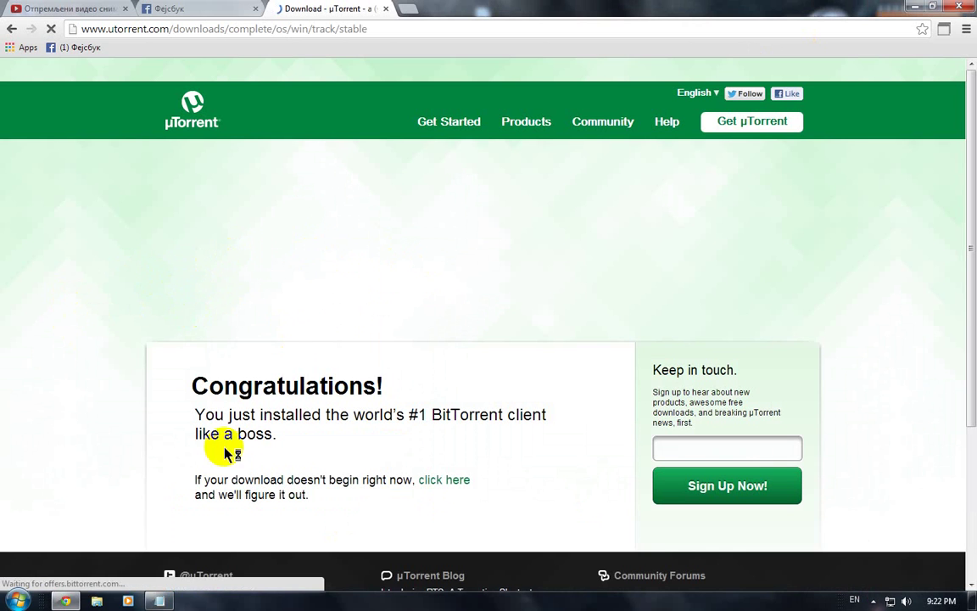
# - Switch back to Notepad and extend the third instruction with ",krenuce instalacija"
pyautogui.click(123, 601)
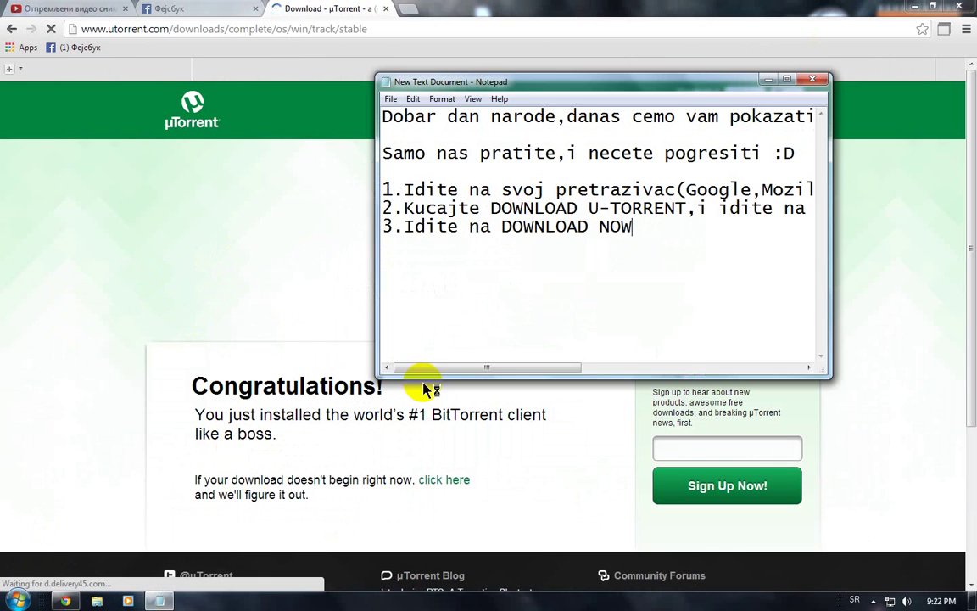
pyautogui.write(',')
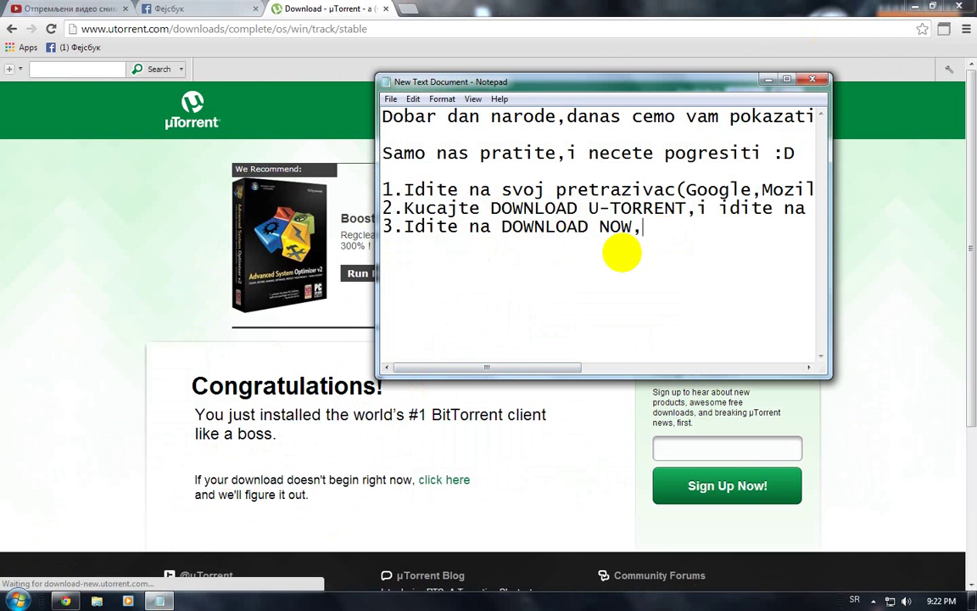
pyautogui.write('kren')
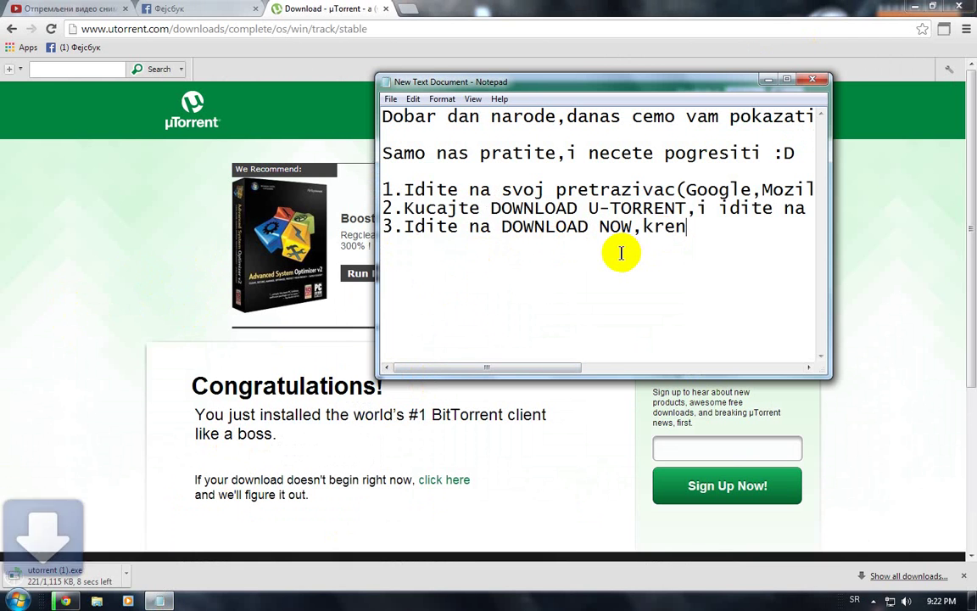
pyautogui.write('uce in')
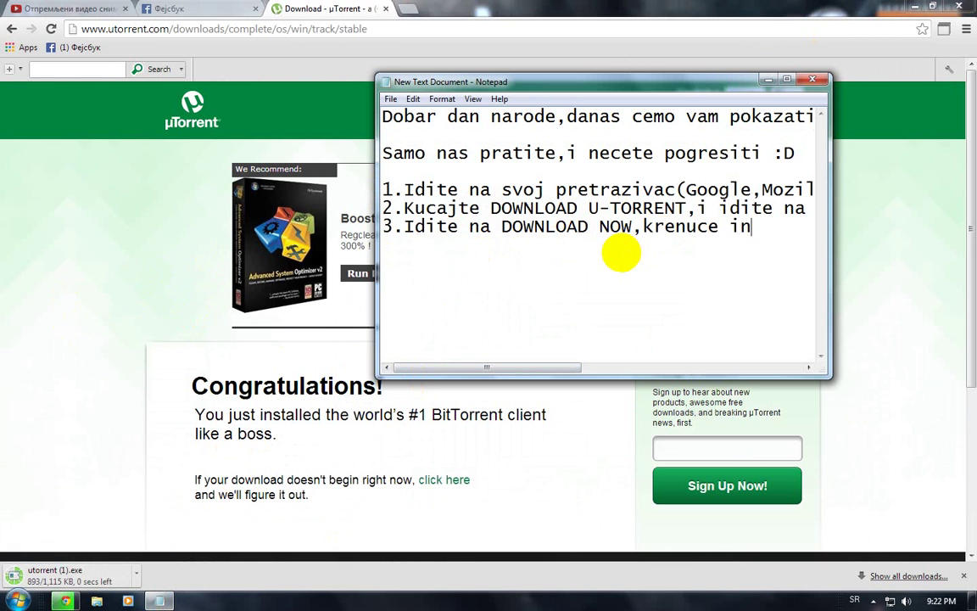
pyautogui.write('stalacija')
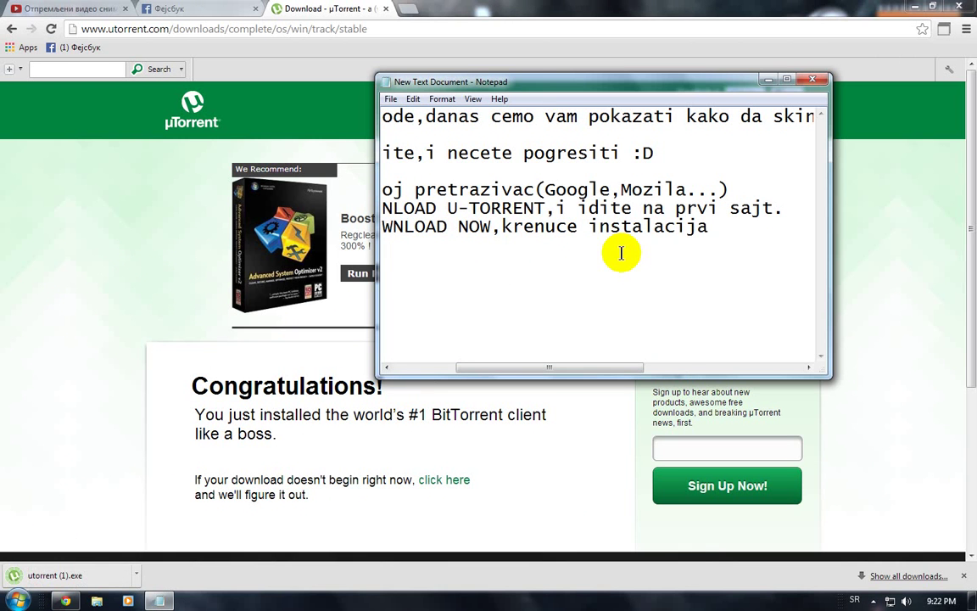
pyautogui.press('Home')
pyautogui.press('BackSpace')
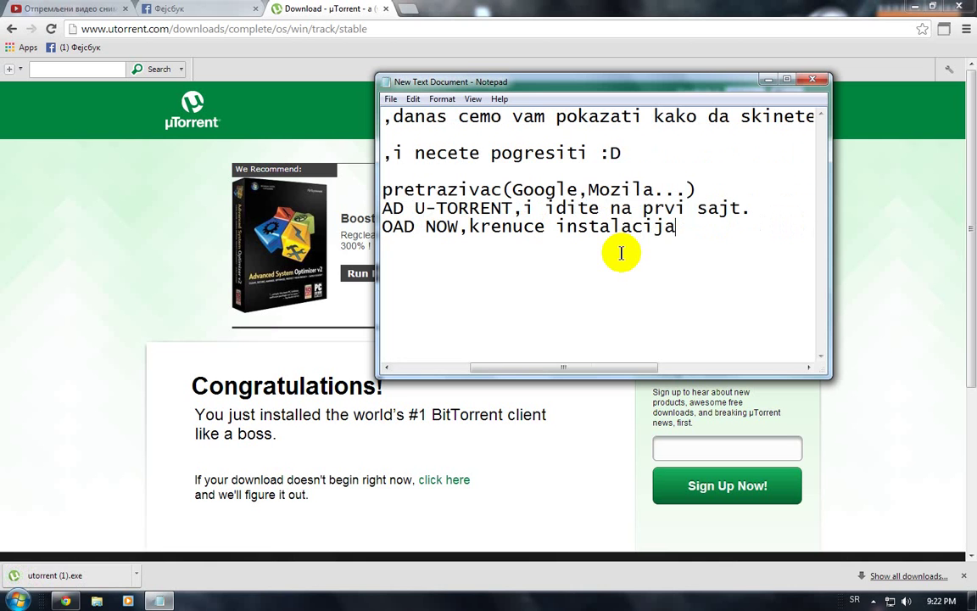
# - Complete the third instruction with ",ja ga vec imam i necu ga instalirati :D" and start a new line
pyautogui.write(',ja ga vec im')
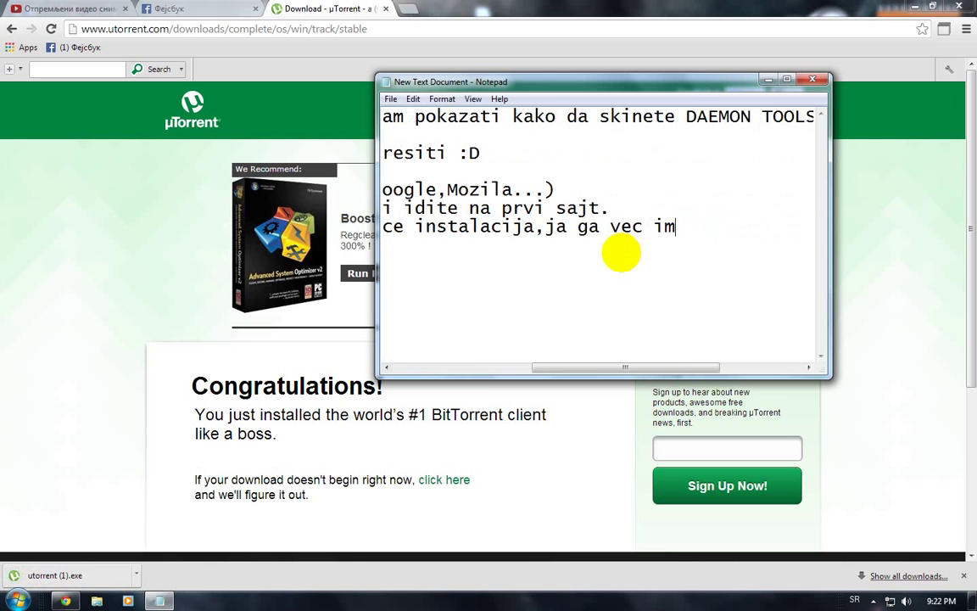
pyautogui.write('am i necu g')
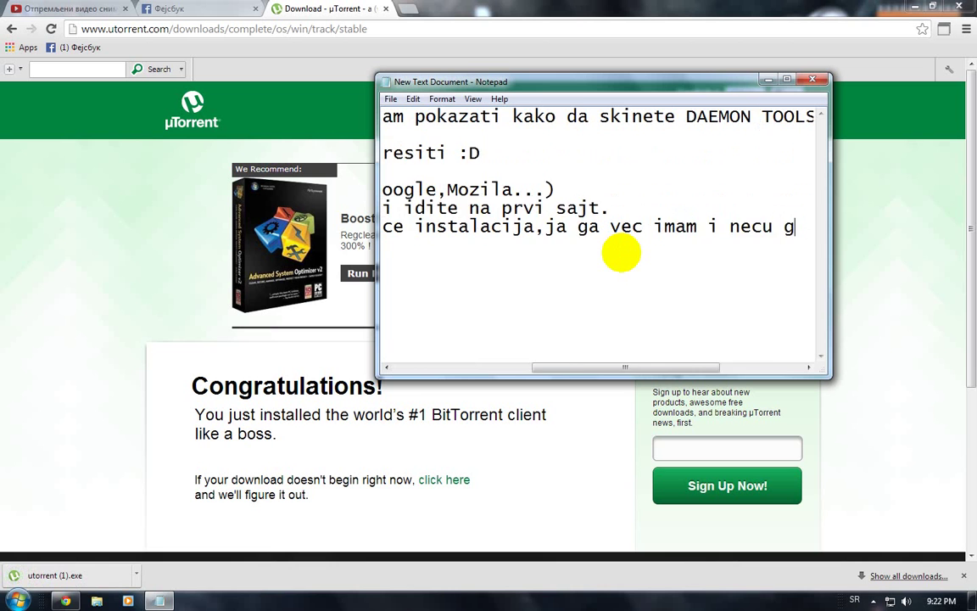
pyautogui.write('a inst')
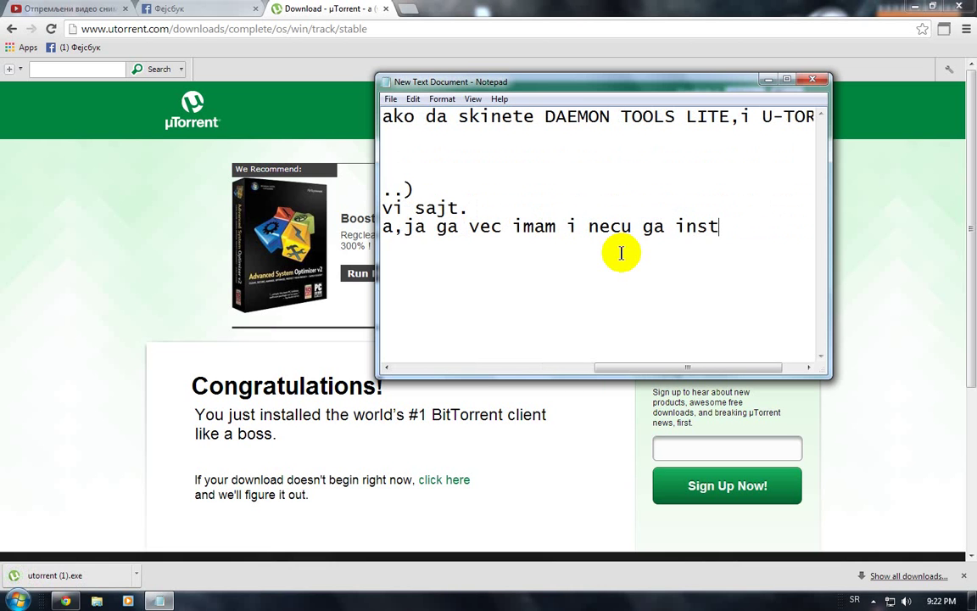
pyautogui.write('aliratu')
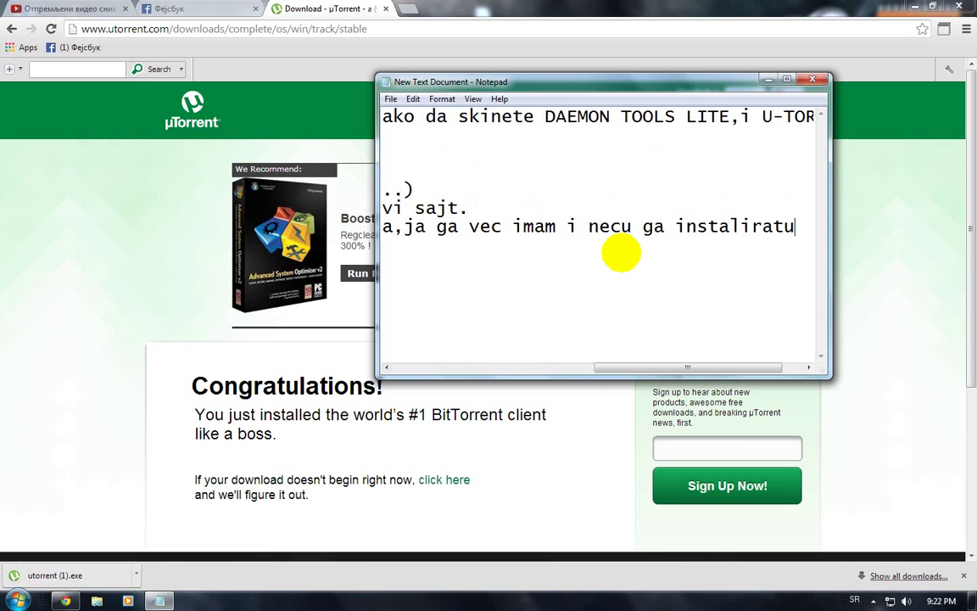
pyautogui.press('BackSpace')
pyautogui.write('i :D')
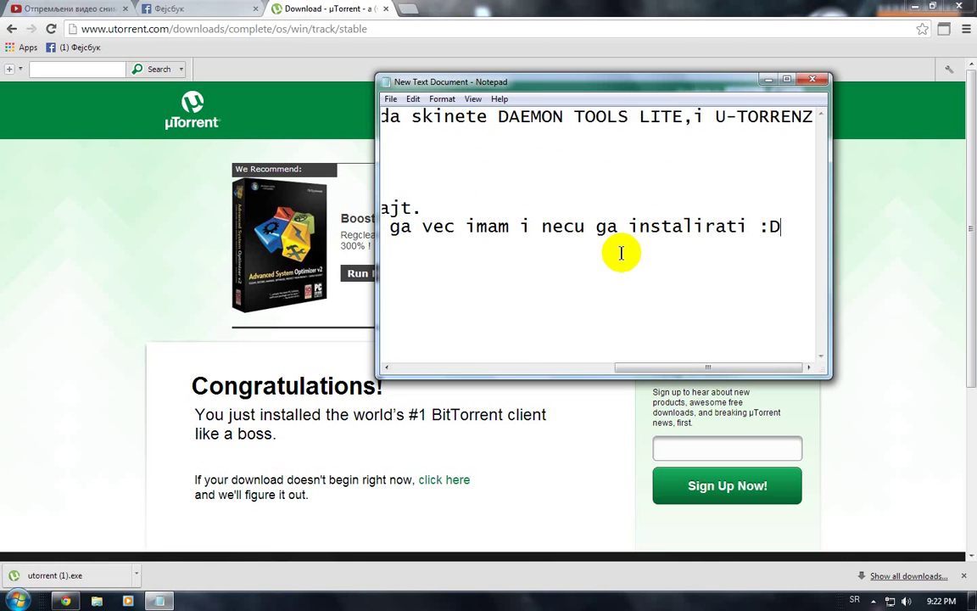
pyautogui.press('Return')
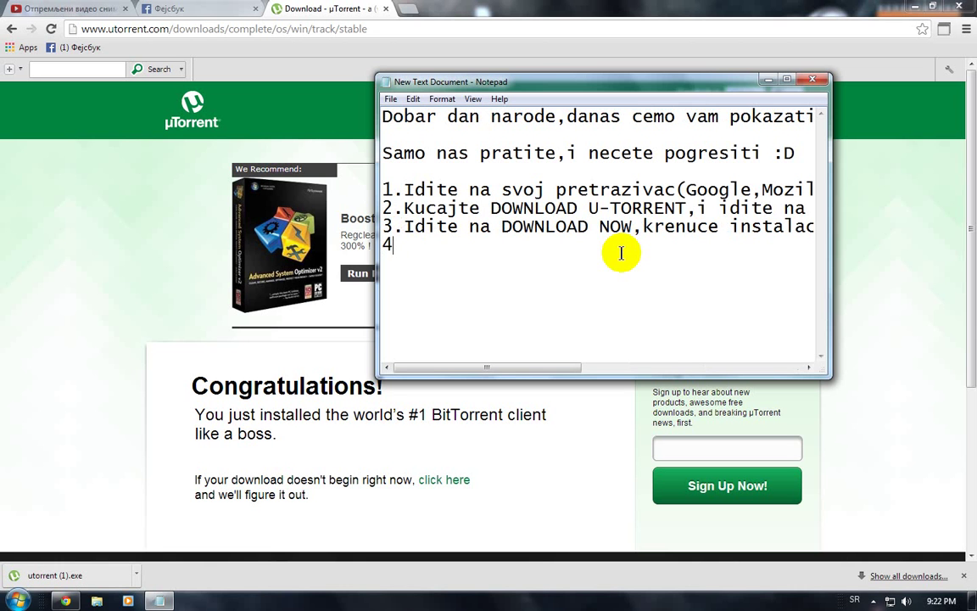
# - Write the fourth instruction as "4.Idite NEXT,pa NEXT,pa izaberite folde,"
pyautogui.write('4.Idite NE')
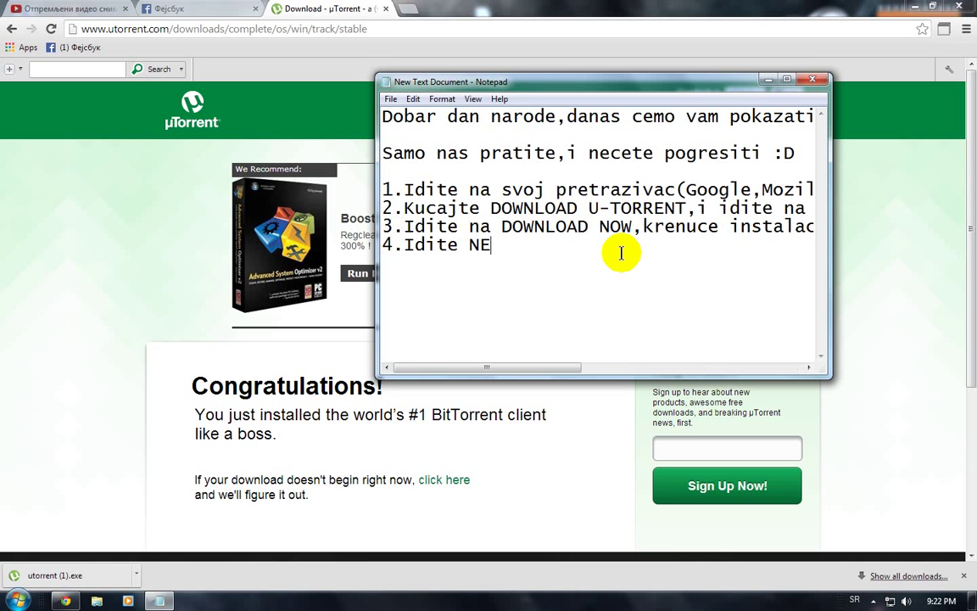
pyautogui.write('XT,pa NEXT p')
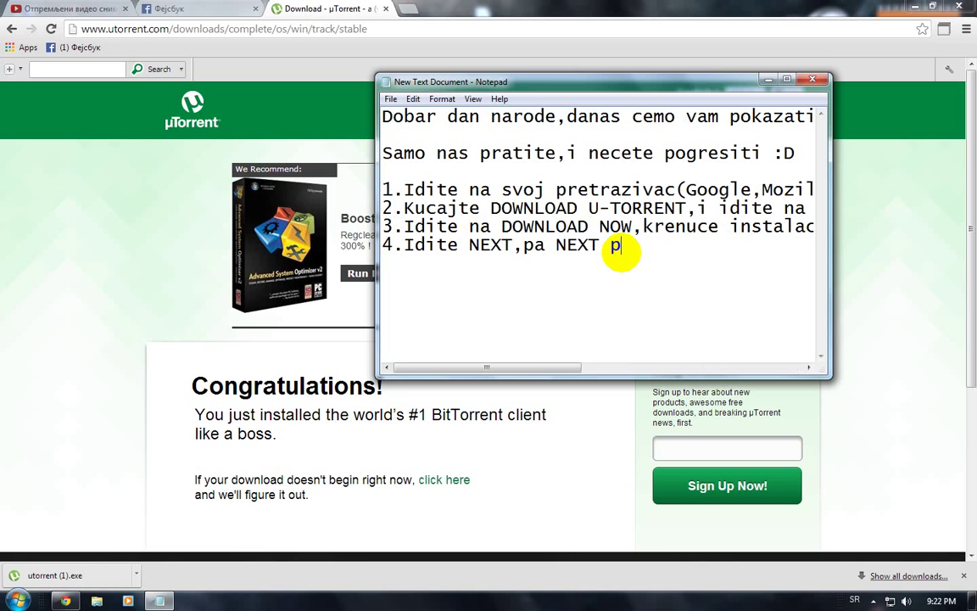
pyautogui.write('a')
pyautogui.press('BackSpace')
pyautogui.press('BackSpace')
pyautogui.write('pa i')
pyautogui.write('zeab')
pyautogui.press('BackSpace')
pyautogui.press('BackSpace')
pyautogui.press('BackSpace')
pyautogui.write('abet')
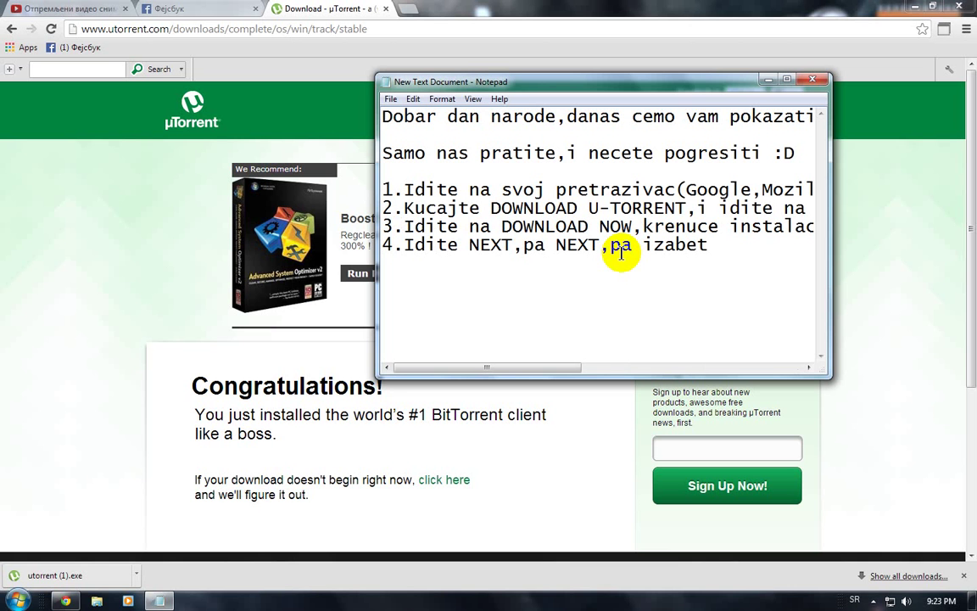
pyautogui.write('e')
pyautogui.press('BackSpace')
pyautogui.press('BackSpace')
pyautogui.press('BackSpace')
pyautogui.write('erite folde,')
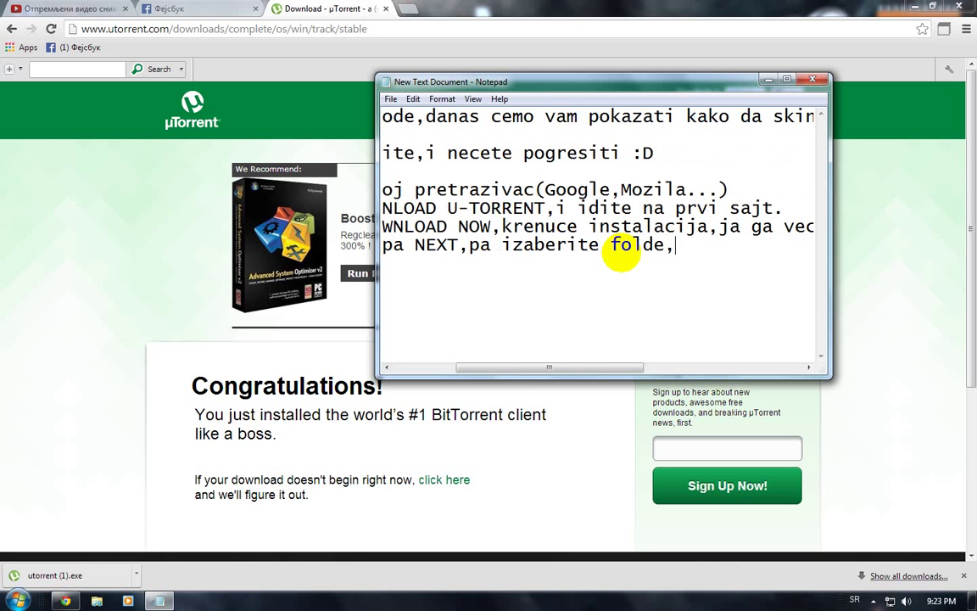
# - Finish the fourth instruction with "i na kraj FINISH,i to je to za TORRENT" and end the line
pyautogui.write('i na kraj FINI')
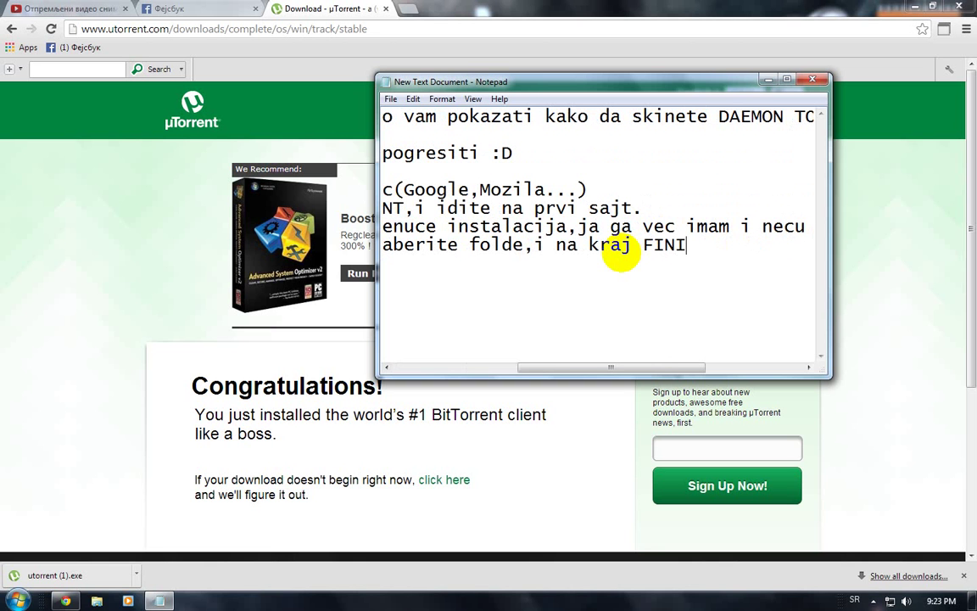
pyautogui.write('SH,i to je to z')
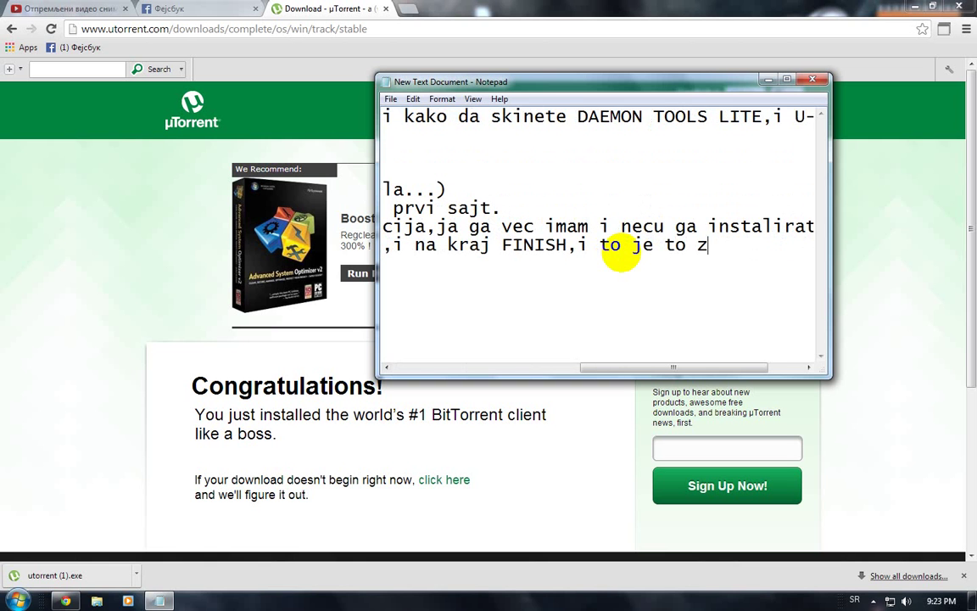
pyautogui.write('a TORREN')
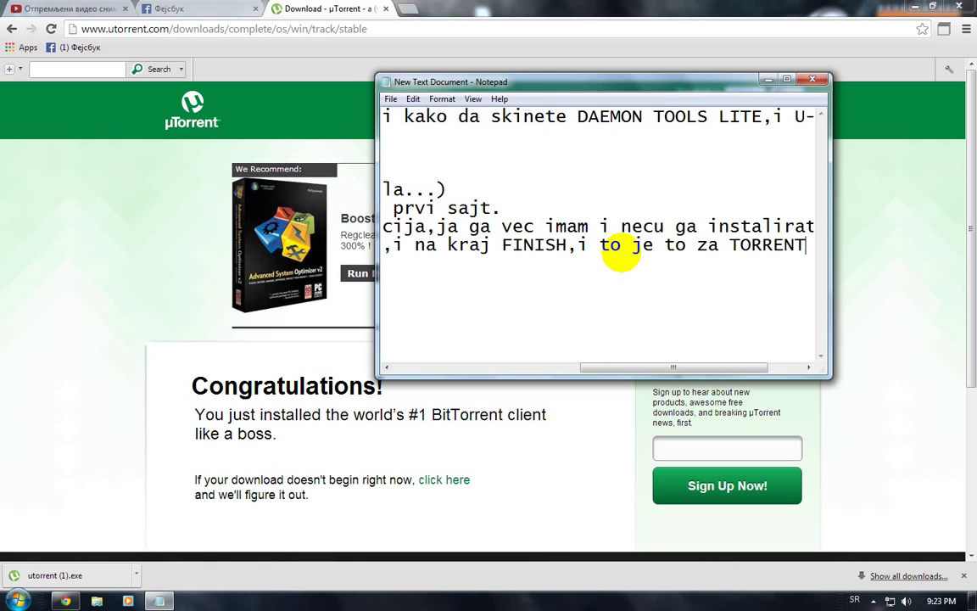
pyautogui.write('T')
pyautogui.press('Return')
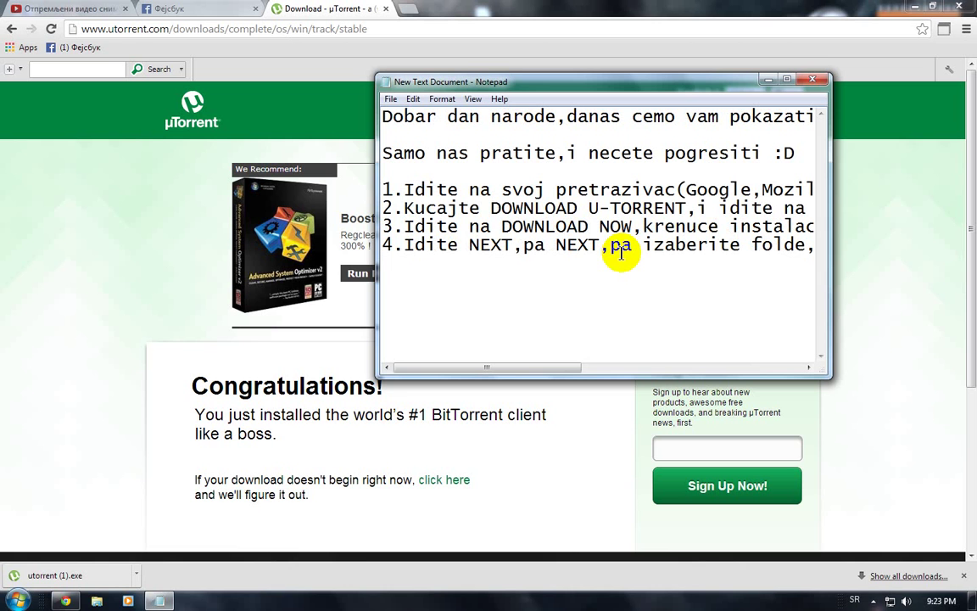
# - Add the heading "Sad DAEMON TOOLS LITE" after a blank line, with the instruction "1.Idite na pretrazivac(Google,Mozila...)" below it
pyautogui.write('Sad DAEMO')
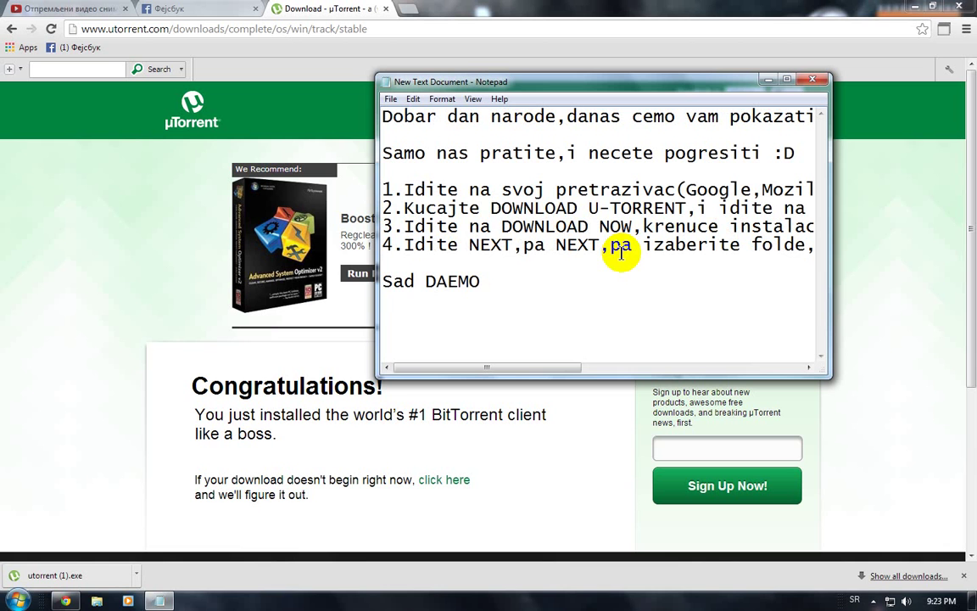
pyautogui.write('ON TOOLS LITE')
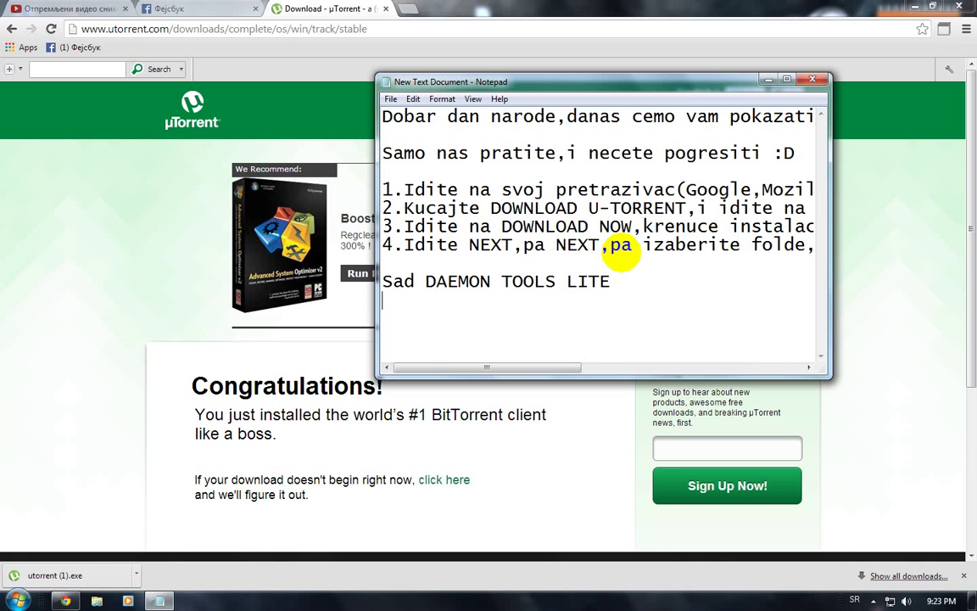
pyautogui.write('  1.Idite n')
pyautogui.write('a ')
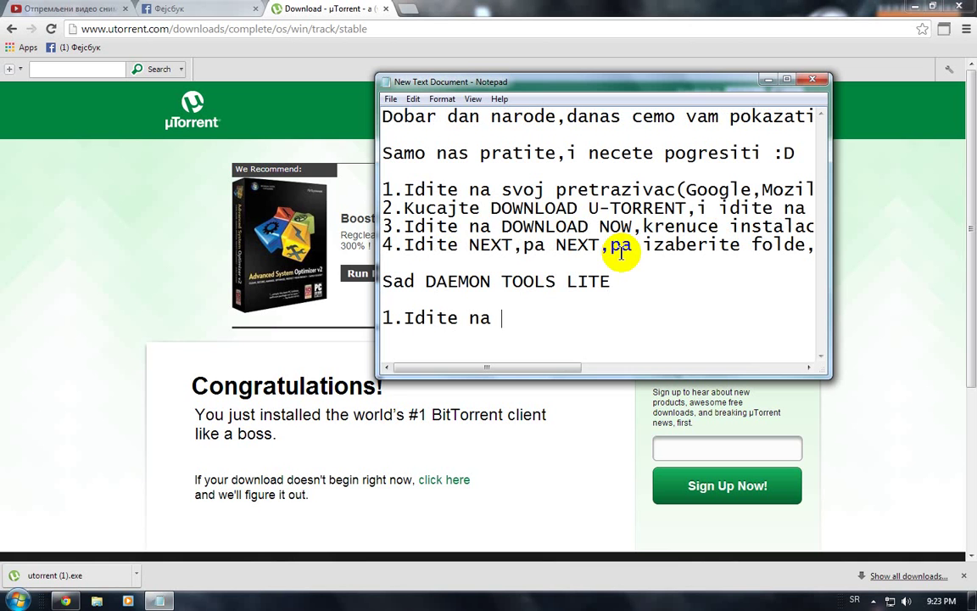
pyautogui.write('pretra')
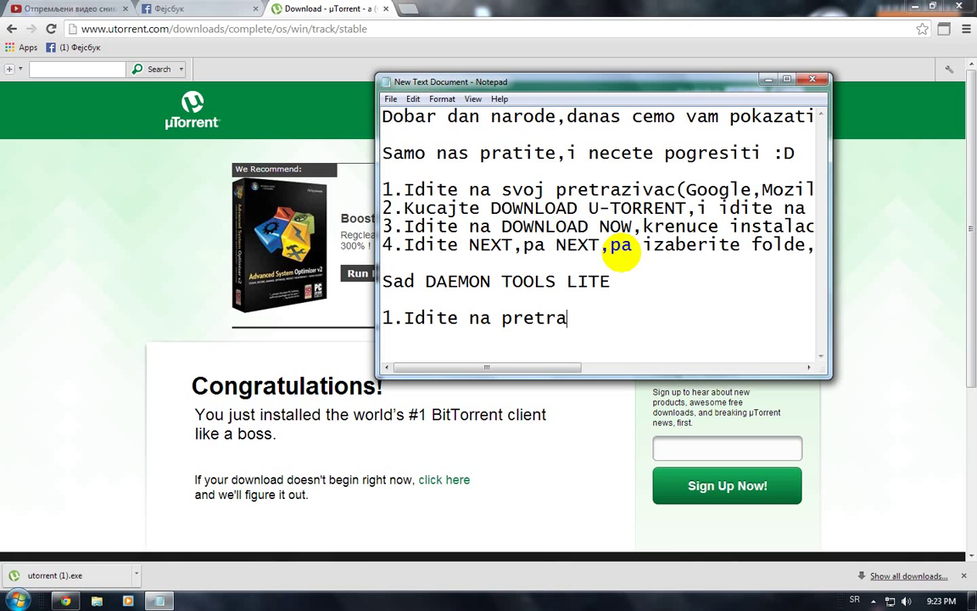
pyautogui.write('zivac(Google')
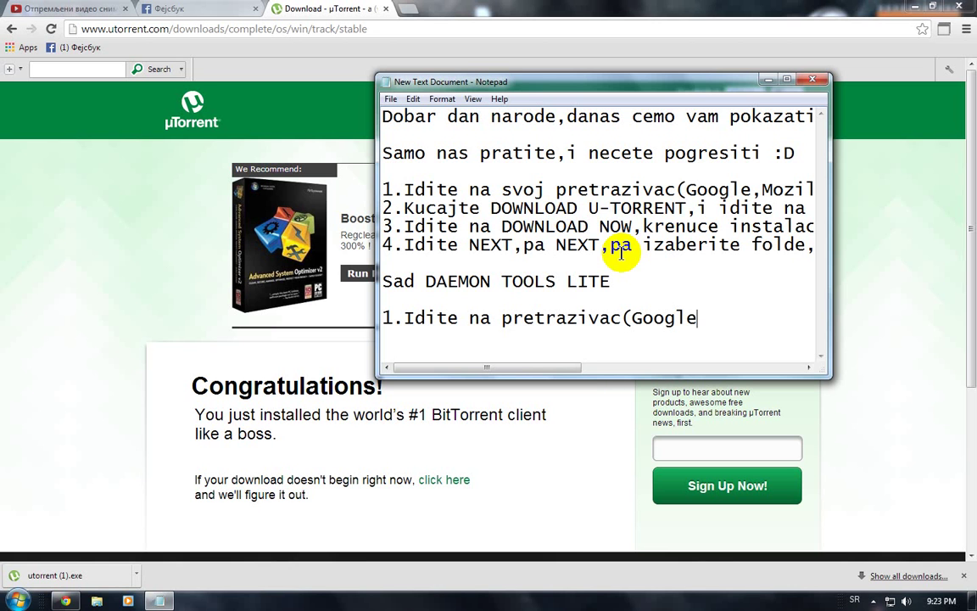
pyautogui.write(',Mozila.')
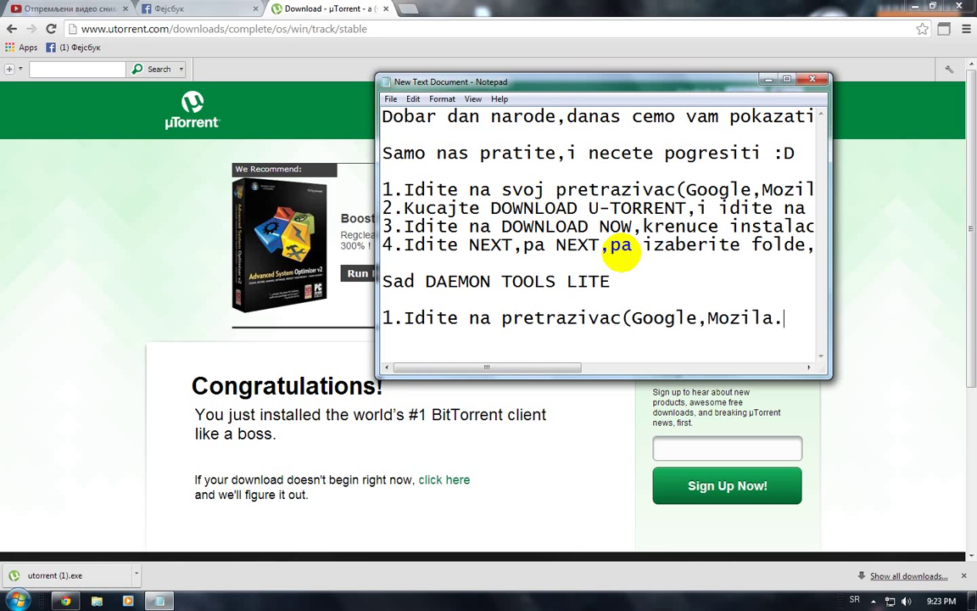
pyautogui.write('..)')
pyautogui.press('Return')
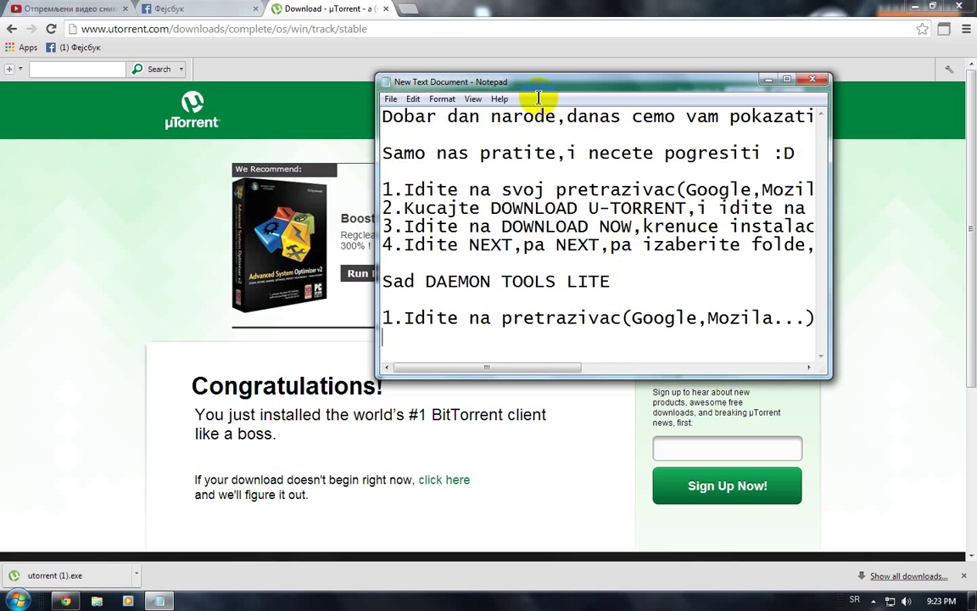
# - Switch to Chrome, open a new blank tab and close the µTorrent download tab
pyautogui.click(405, 10)
pyautogui.click(382, 12)
pyautogui.click(382, 12)
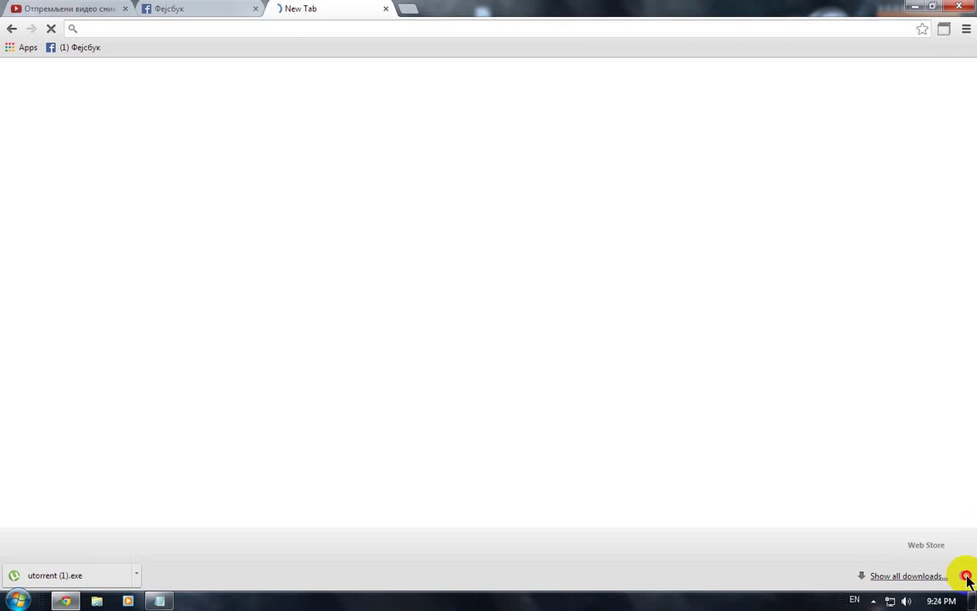
# - Dismiss the downloads bar and open Google in the new tab
pyautogui.click(967, 576)
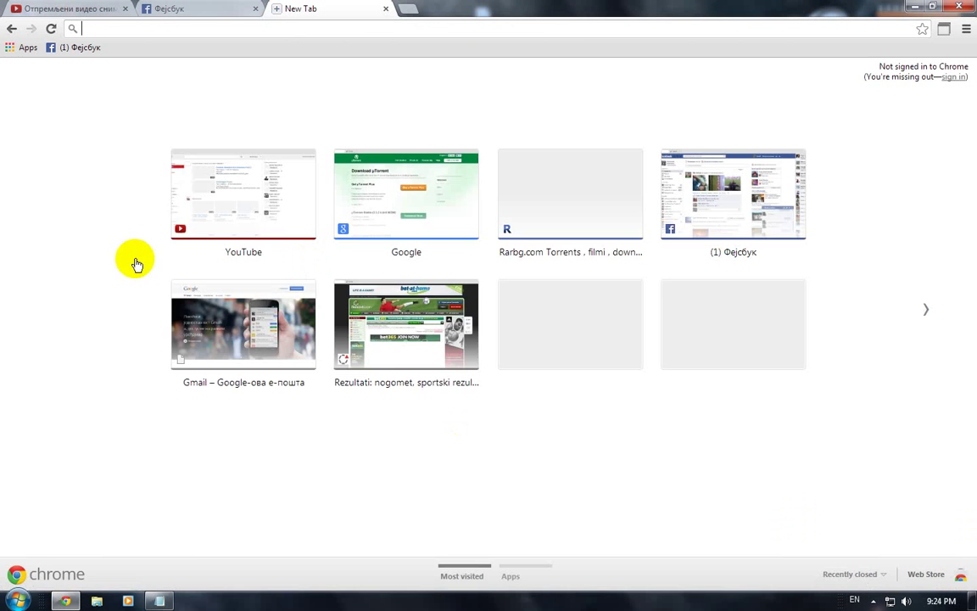
pyautogui.click(391, 208)
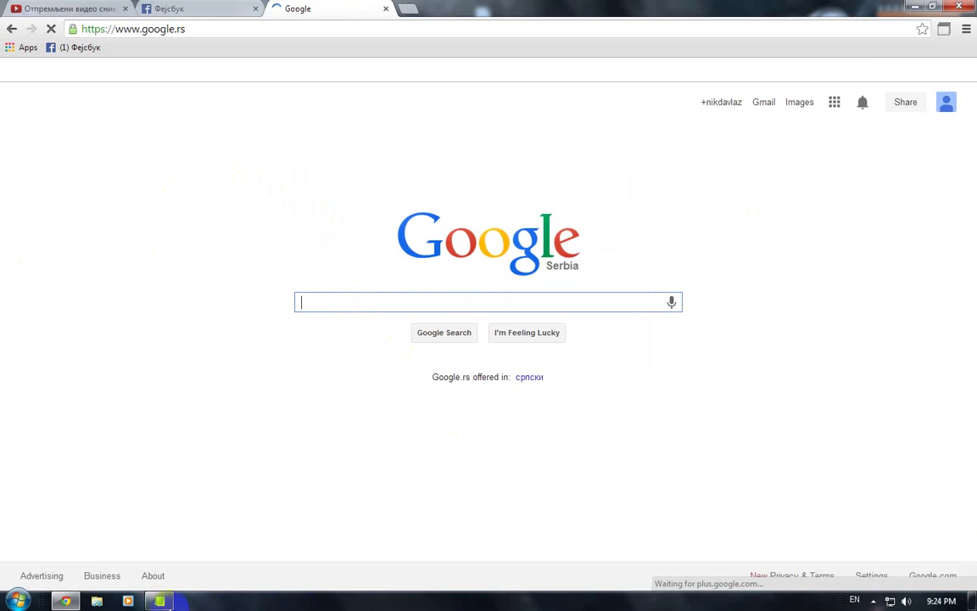
# - Switch to Notepad and add the line "2.Kucajte DOWNLOAD DAEMON TOOLS LITE." below the first DAEMON Tools instruction
pyautogui.click(159, 600)
pyautogui.write('2')
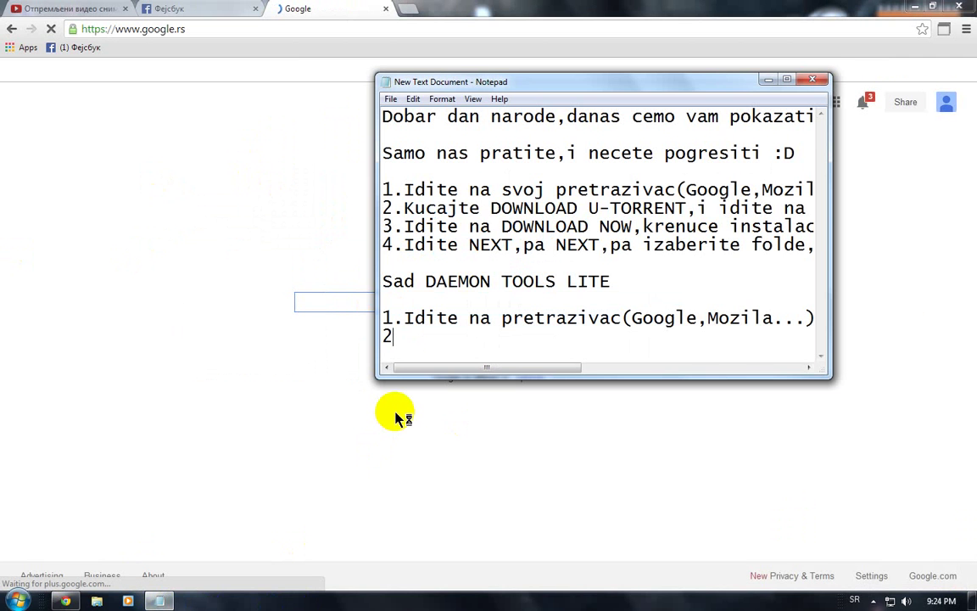
pyautogui.write('.Kuc')
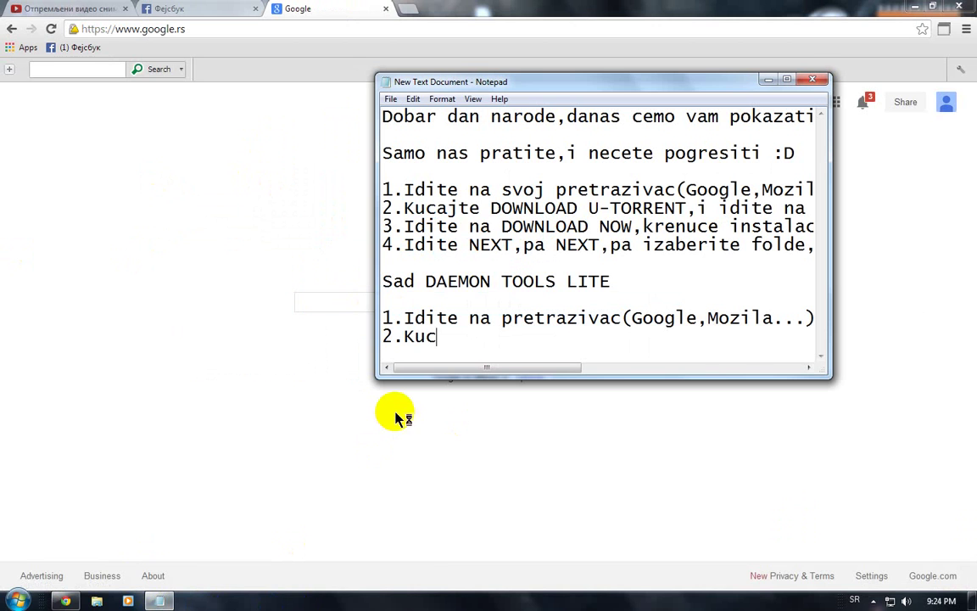
pyautogui.write('ajte DO')
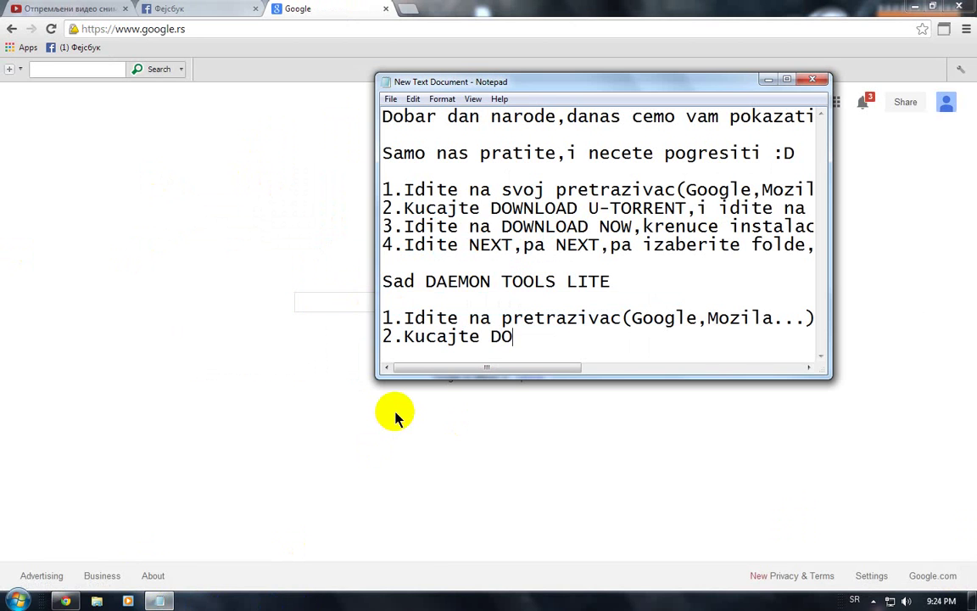
pyautogui.write('WNLOAD D')
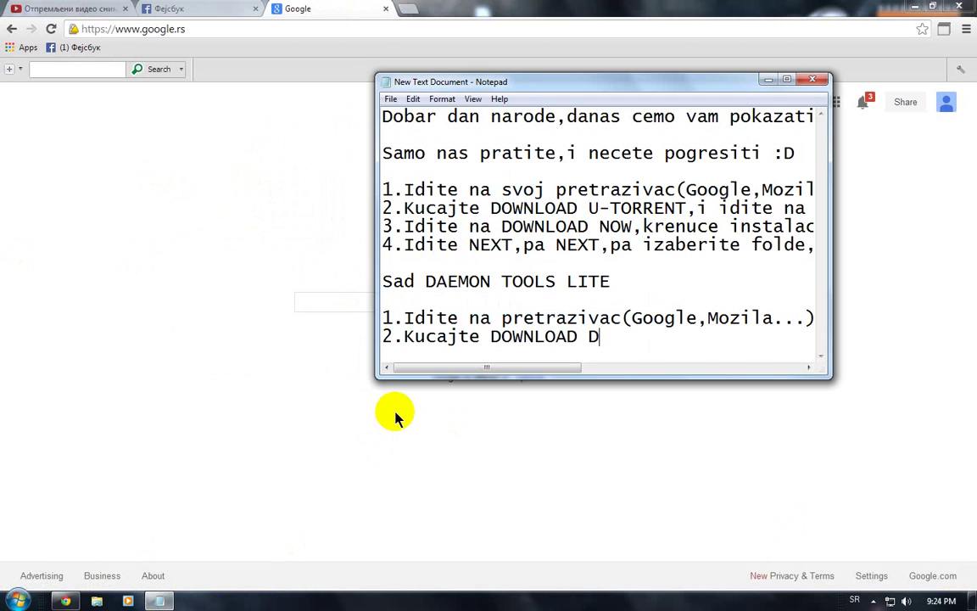
pyautogui.write('AEMON')
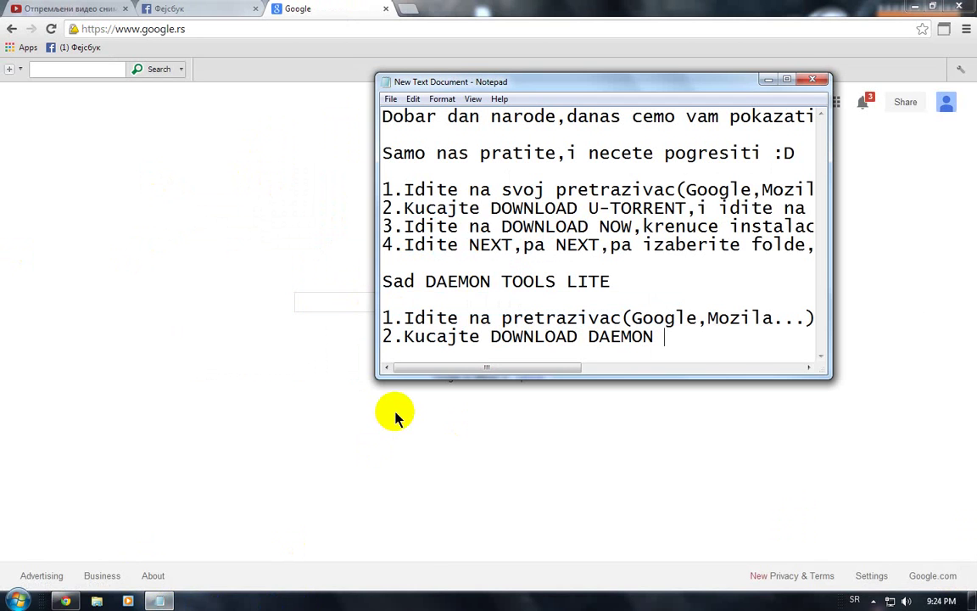
pyautogui.write(' TOOLS LI')
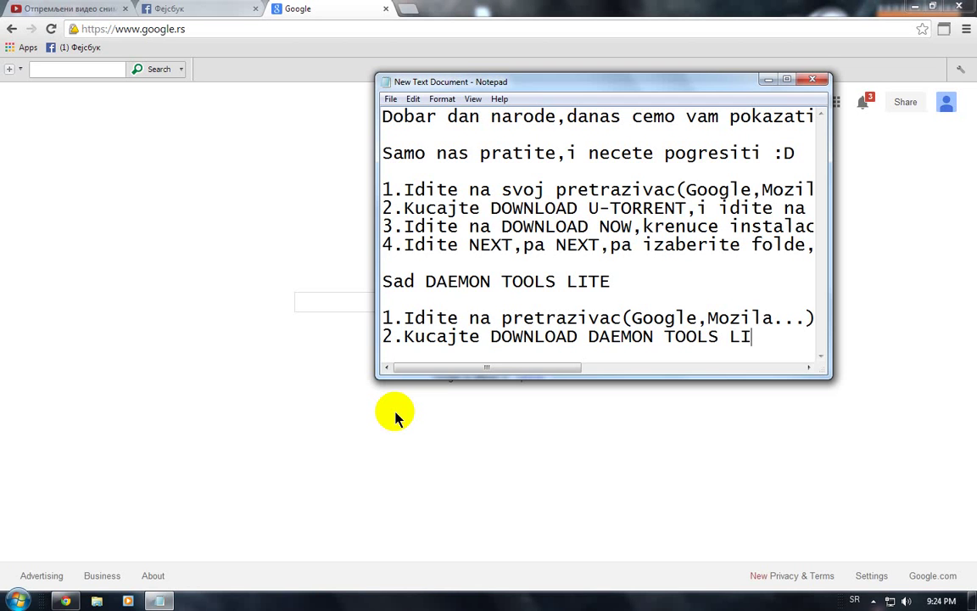
pyautogui.write('TE.')
pyautogui.press('Return')
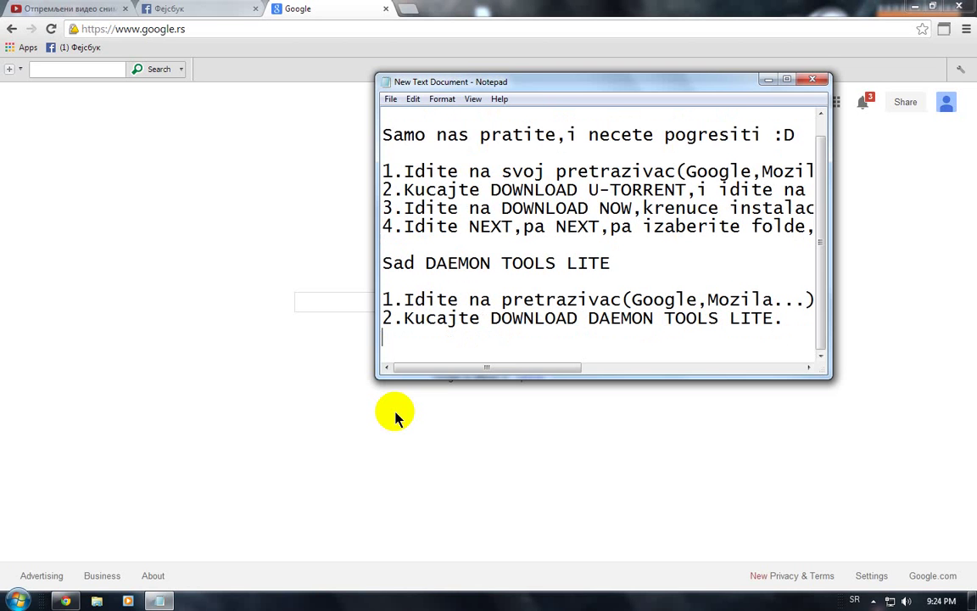
# - Minimize Notepad and search Google for "download daemon tools lite"
pyautogui.click(768, 79)
pyautogui.click(438, 302)
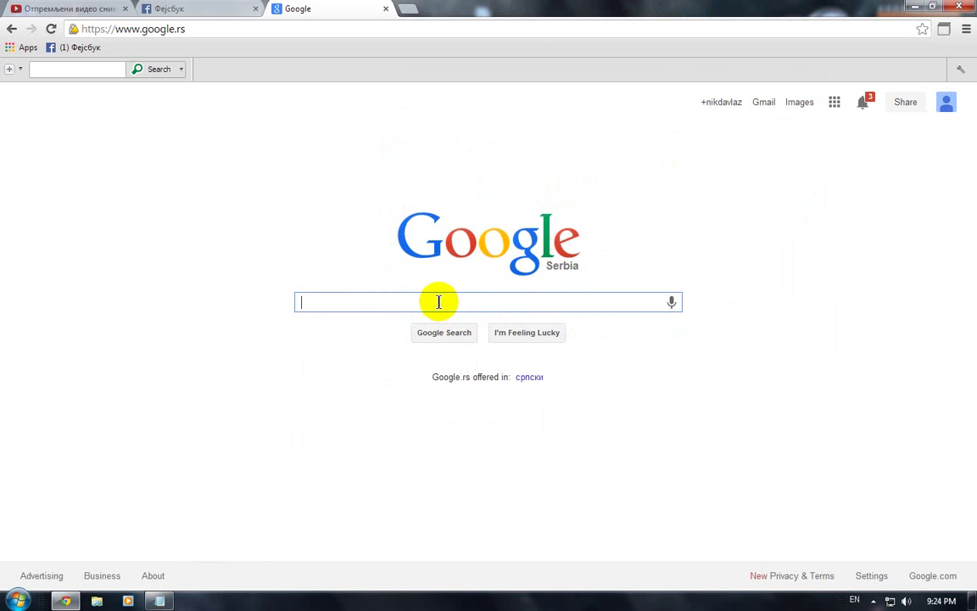
pyautogui.write('DOWNLO')
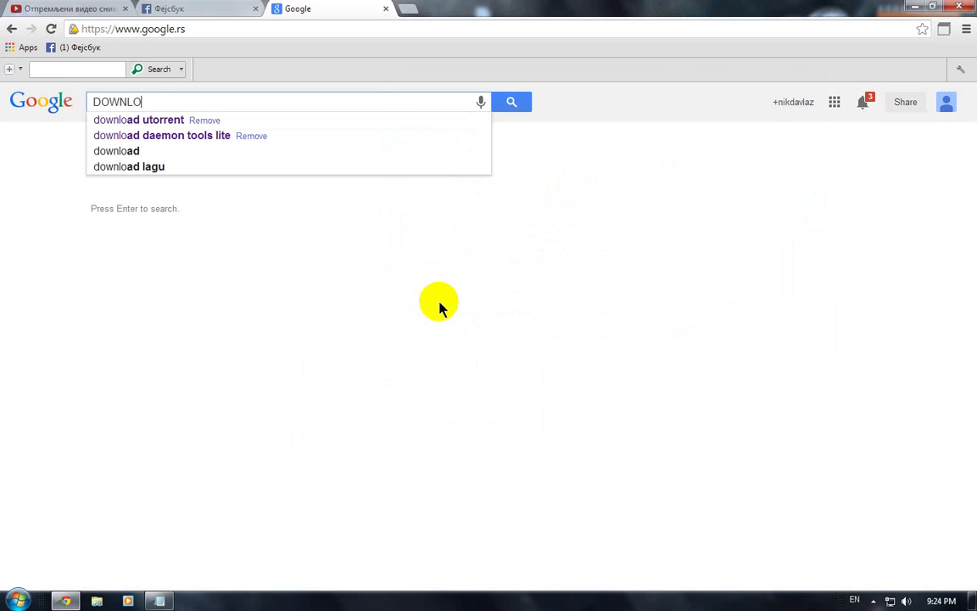
pyautogui.click(152, 135)
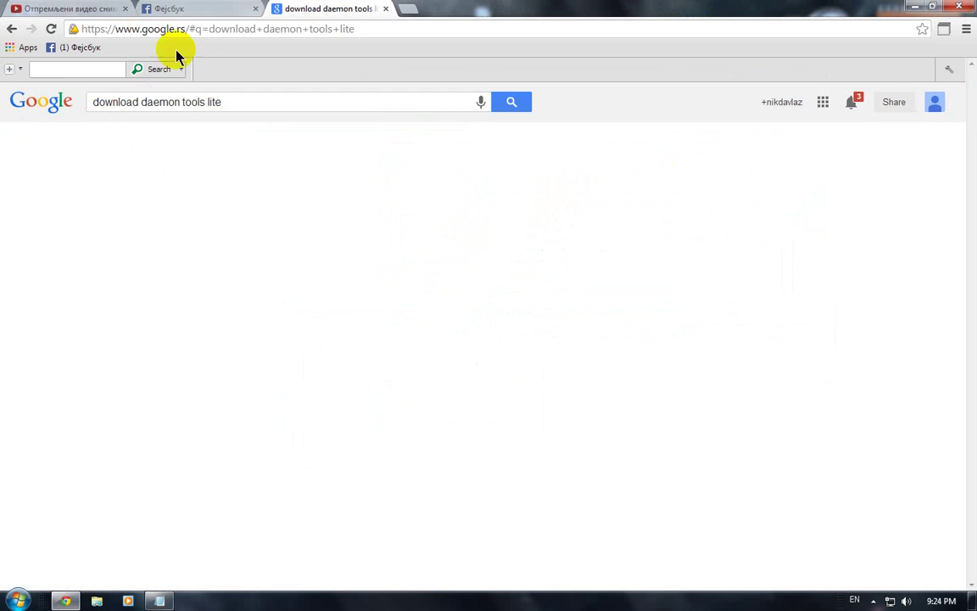
# - Switch to Notepad, write the third instruction "3.Idite na peti sajt" and begin the following line with "4."
pyautogui.moveTo(156, 607)
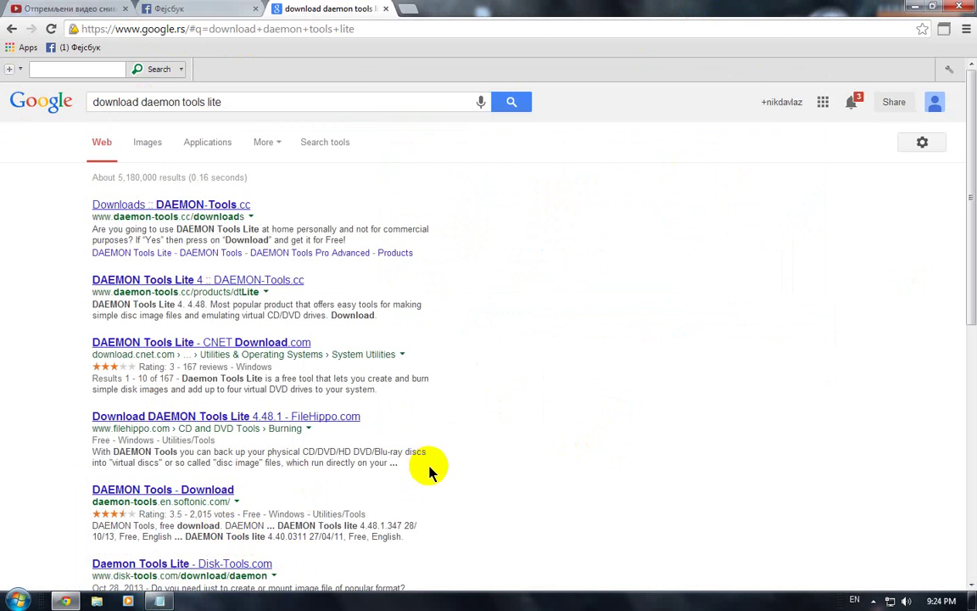
pyautogui.click(158, 601)
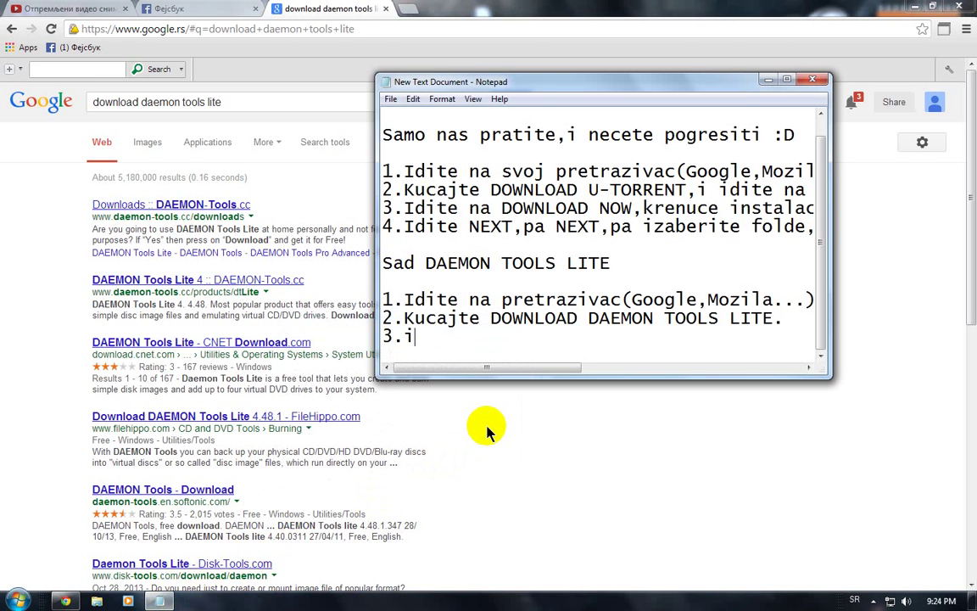
pyautogui.write('DI')
pyautogui.press('BackSpace')
pyautogui.press('BackSpace')
pyautogui.write('dite na ')
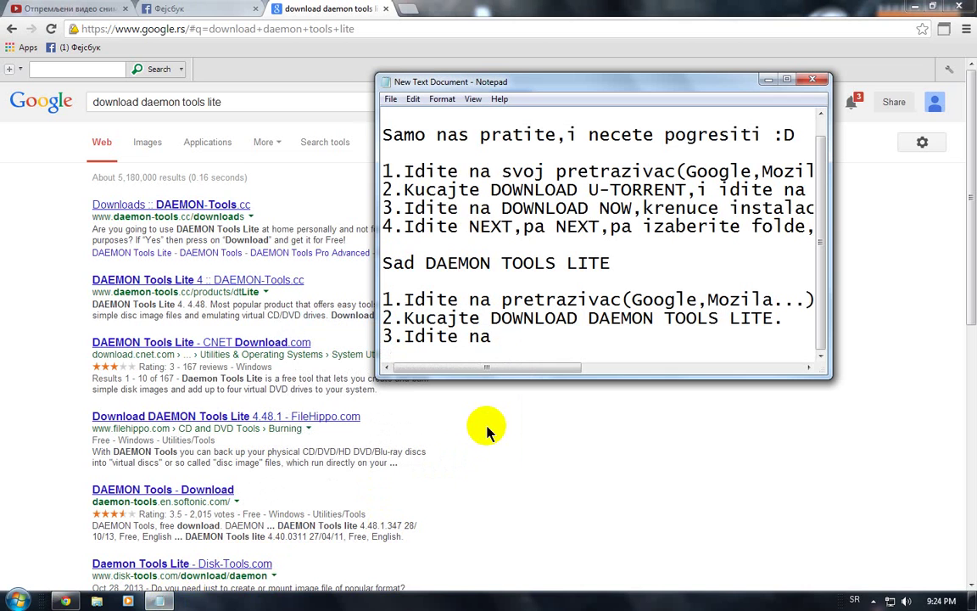
pyautogui.write('peti saj')
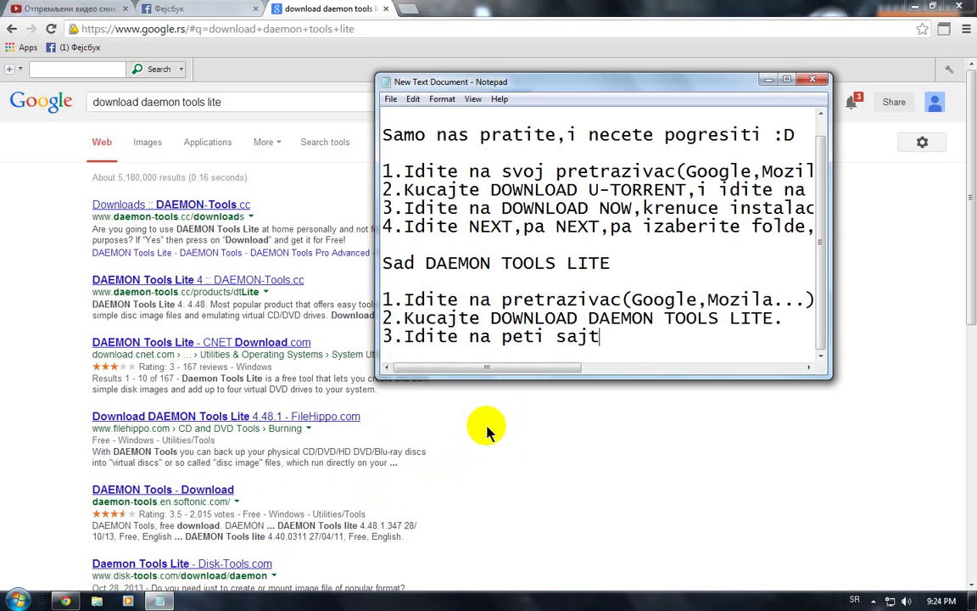
pyautogui.write('t')
pyautogui.press('Return')
pyautogui.write('4')
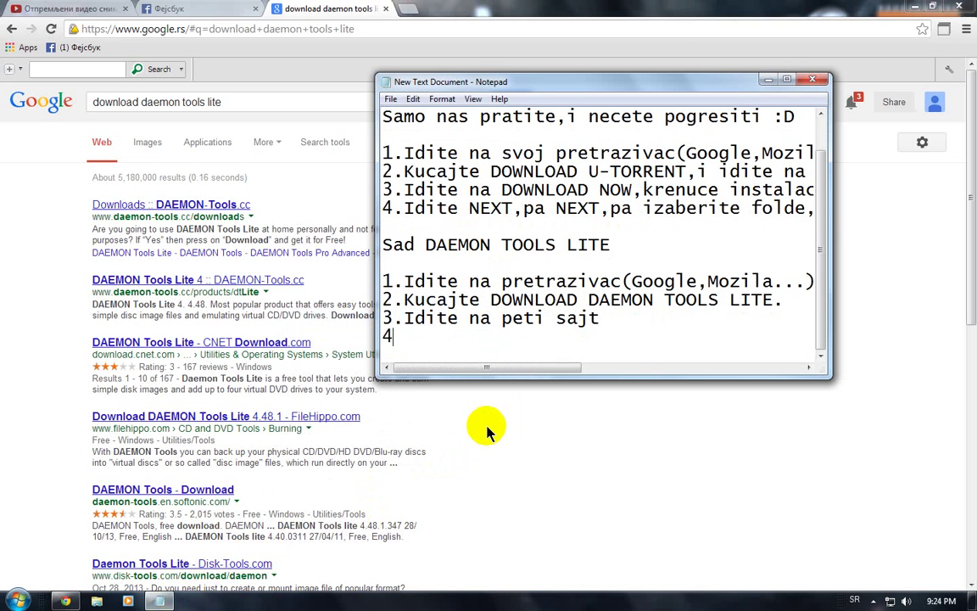
pyautogui.write('.')
# - Open the fifth search result, "DAEMON Tools - Download", and write "Pa idete na FREE DOWNLOAD" as the fourth instruction in Notepad
pyautogui.click(142, 490)
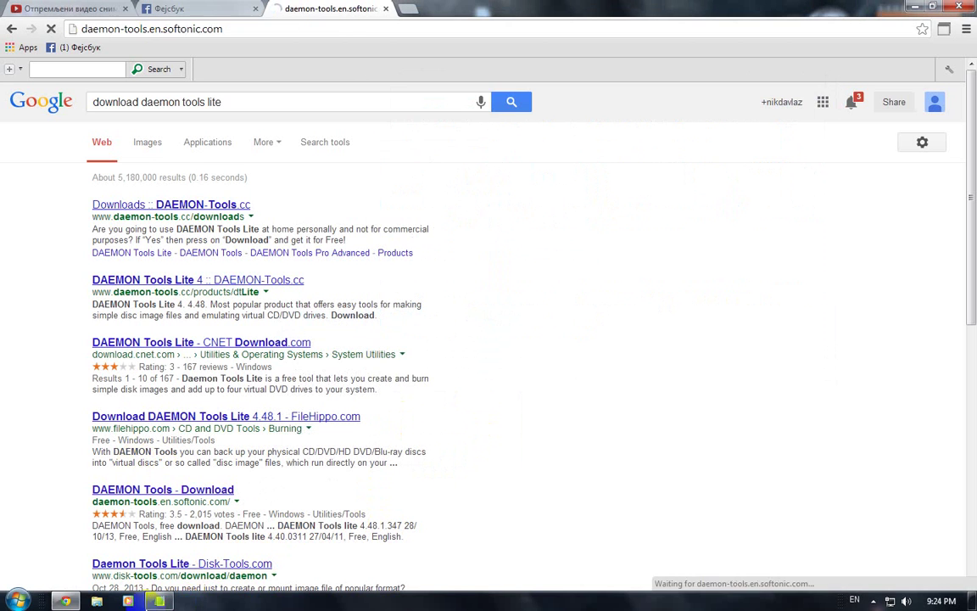
pyautogui.click(158, 600)
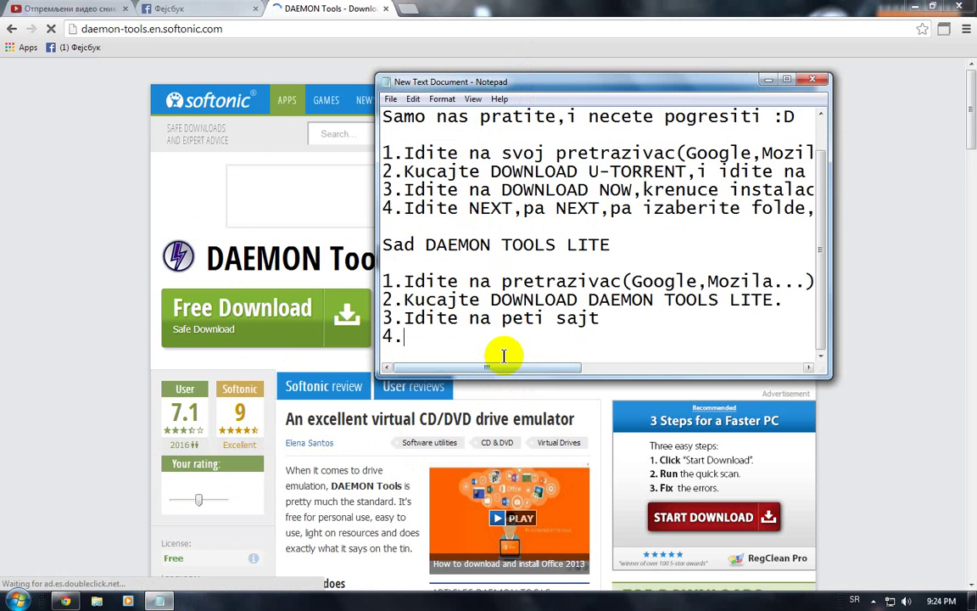
pyautogui.write('Pa')
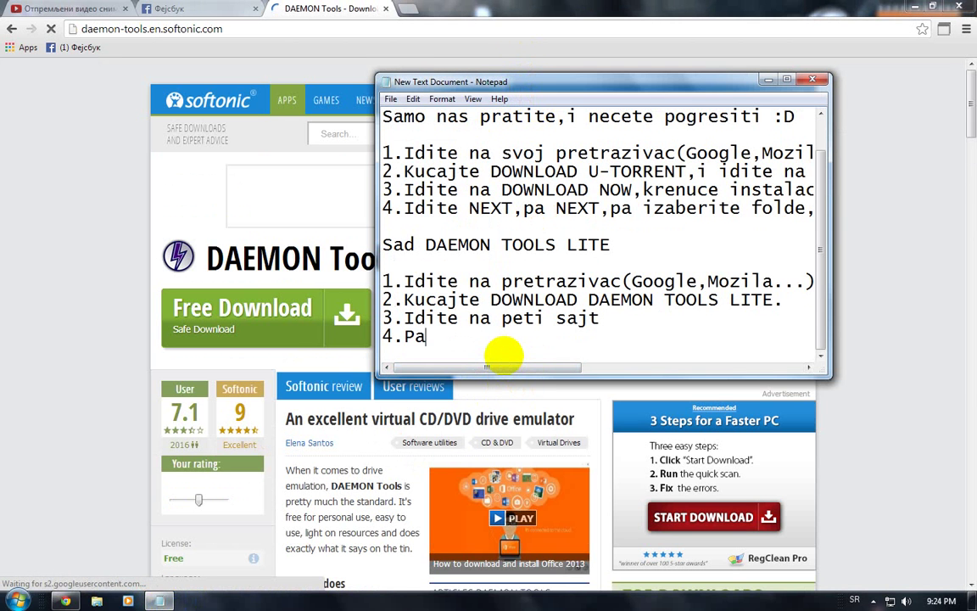
pyautogui.write(' id')
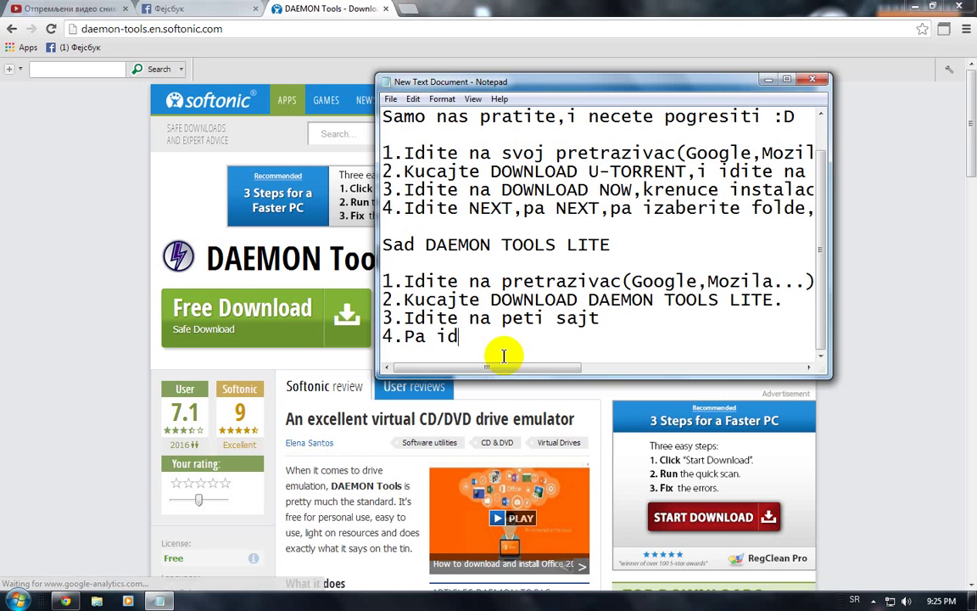
pyautogui.write('ete na ')
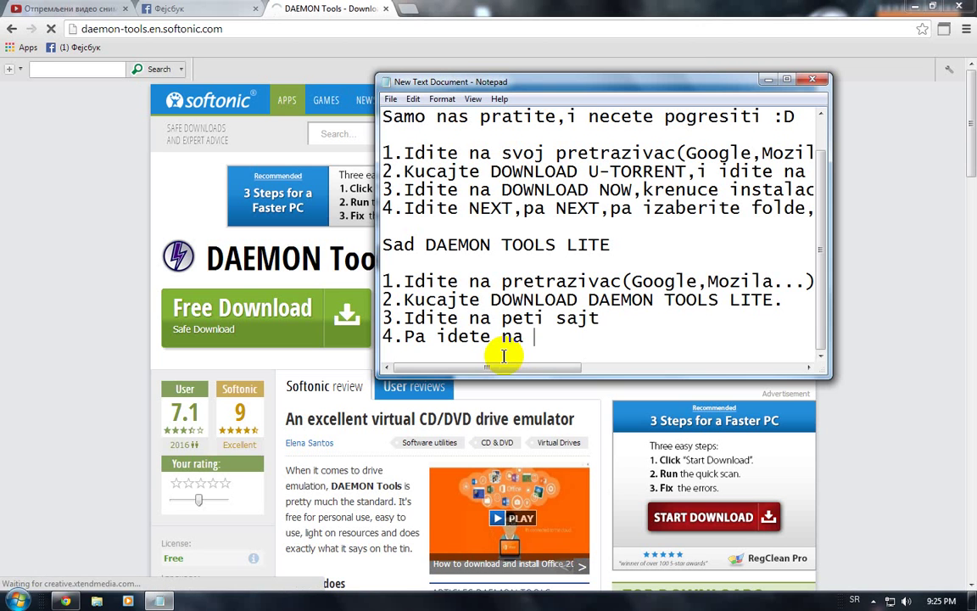
pyautogui.write('FREE DO')
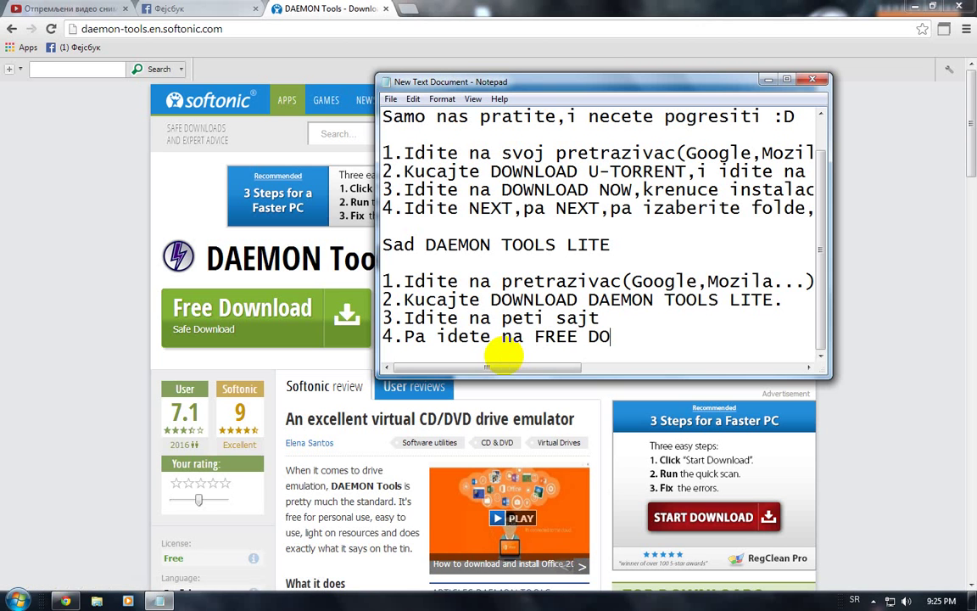
pyautogui.write('WNLOAD')
# - Go to Softonic's DAEMON Tools download page in Chrome and start the free download there
pyautogui.click(254, 322)
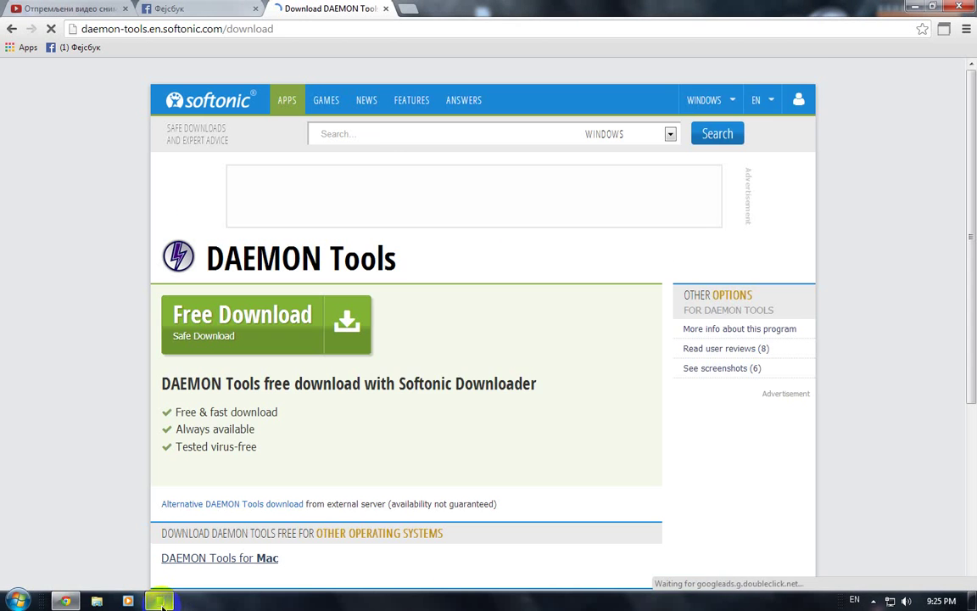
pyautogui.click(159, 601)
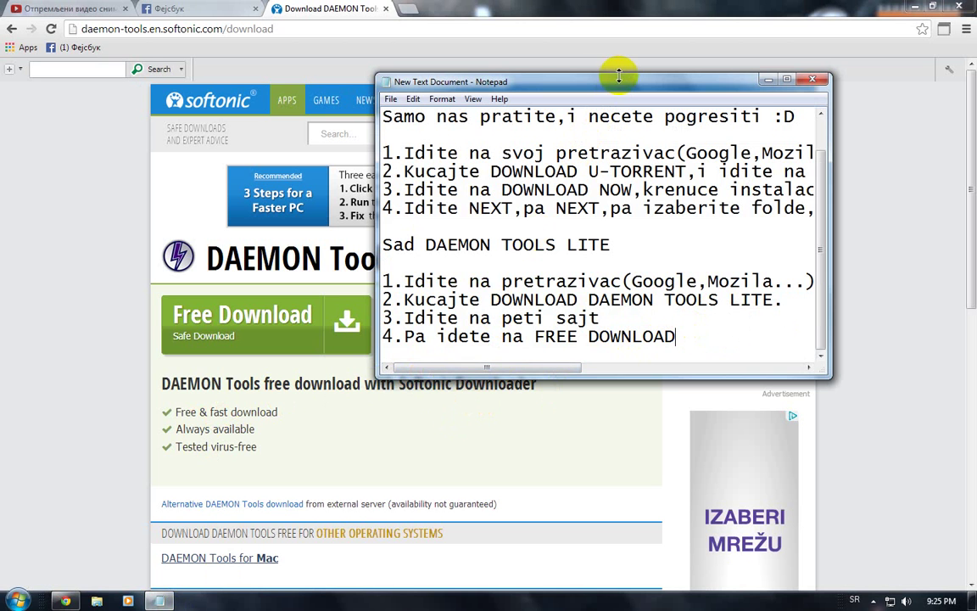
pyautogui.moveTo(536, 76)
pyautogui.mouseDown()
pyautogui.moveTo(742, 63)
pyautogui.moveTo(694, 99)
pyautogui.moveTo(628, 69)
pyautogui.moveTo(551, 87)
pyautogui.mouseUp()
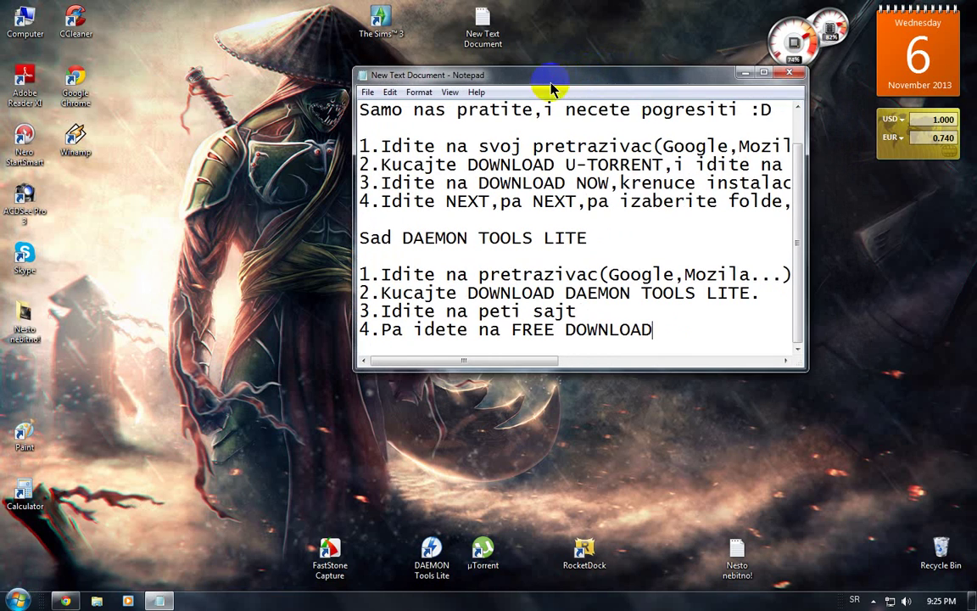
pyautogui.click(65, 600)
pyautogui.click(161, 602)
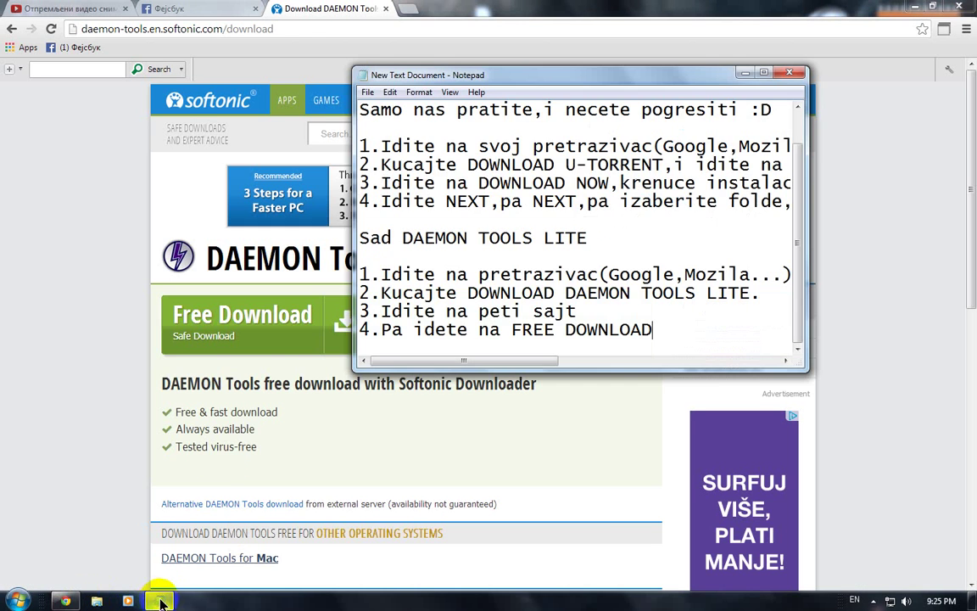
pyautogui.click(267, 315)
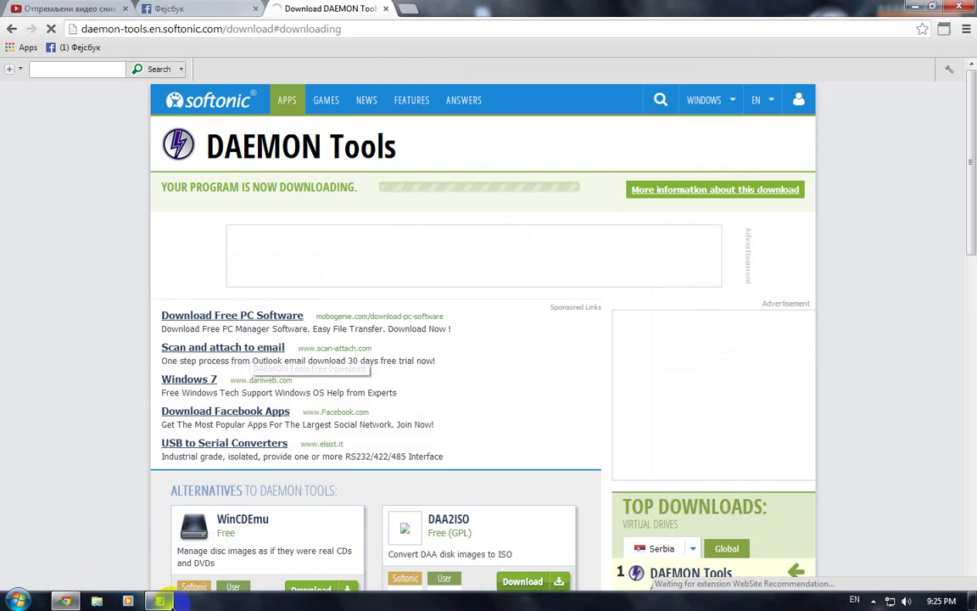
# - Switch to Notepad and add a comma after "FREE DOWNLOAD" in the fourth instruction
pyautogui.moveTo(169, 603)
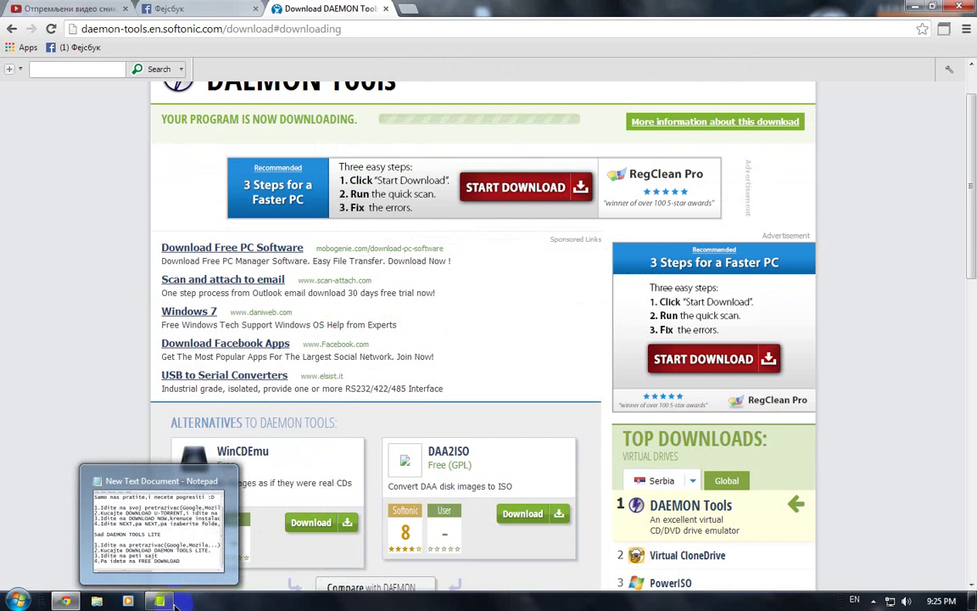
pyautogui.click(174, 604)
pyautogui.write(',')
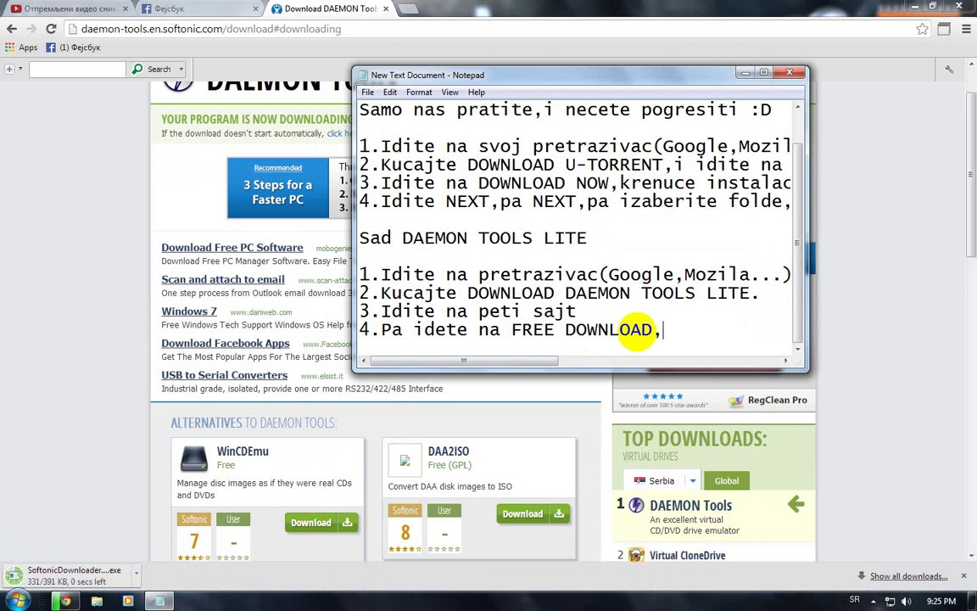
pyautogui.write('PA PONO')
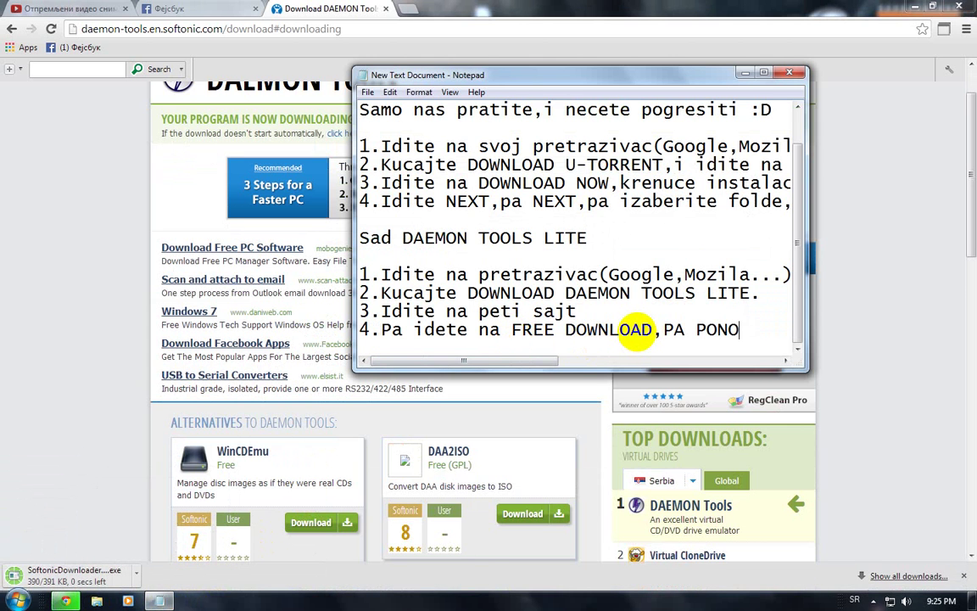
pyautogui.write('VA')
pyautogui.press('BackSpace')
pyautogui.press('BackSpace')
pyautogui.press('BackSpace')
pyautogui.press('BackSpace')
pyautogui.press('BackSpace')
pyautogui.press('BackSpace')
pyautogui.press('BackSpace')
pyautogui.press('BackSpace')
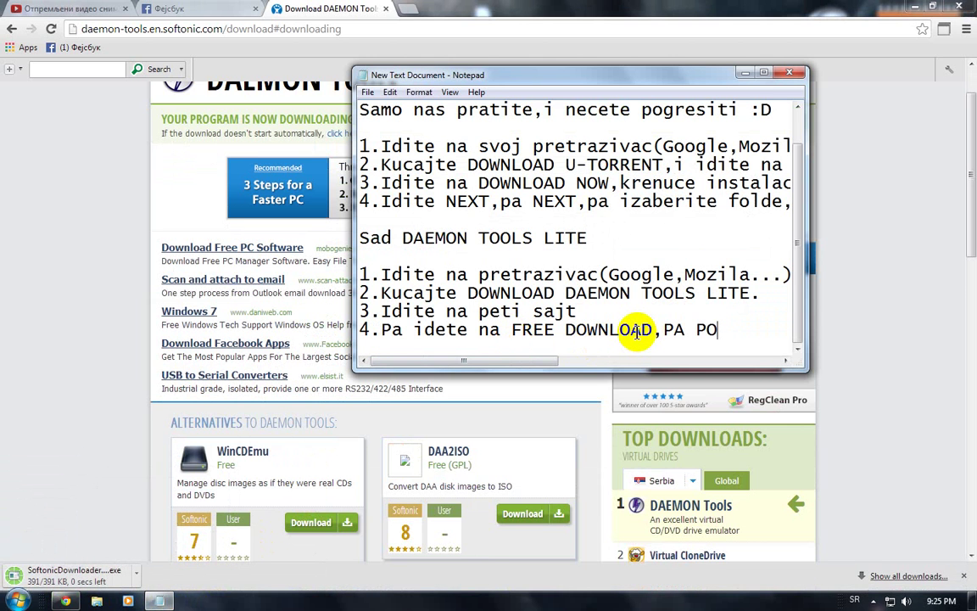
# - Complete the fourth DAEMON Tools instruction with "pa ponovo na FREE DOWNLOAD,i krenuce instalacija" and start a new line
pyautogui.write('pa ')
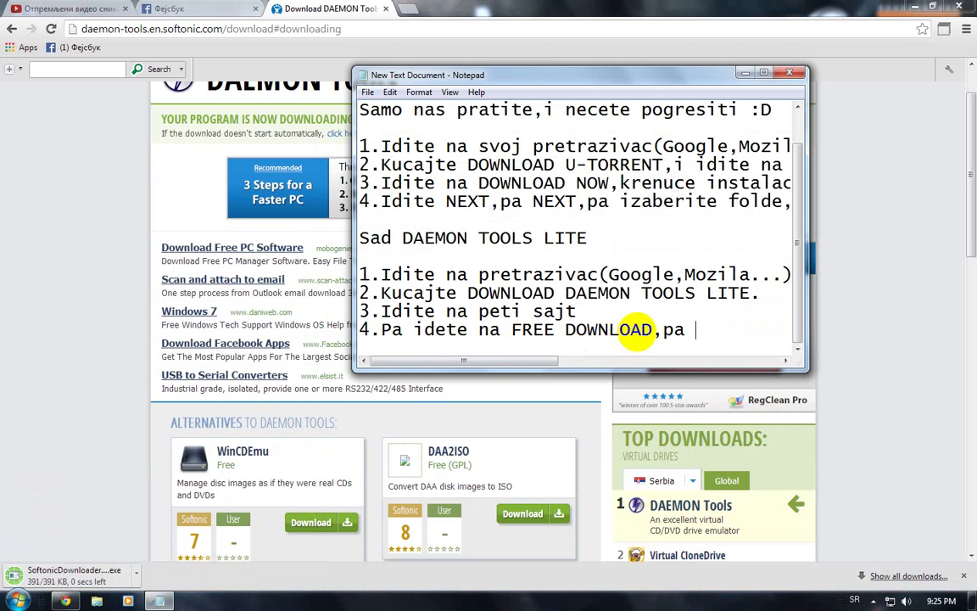
pyautogui.write('ponovo ')
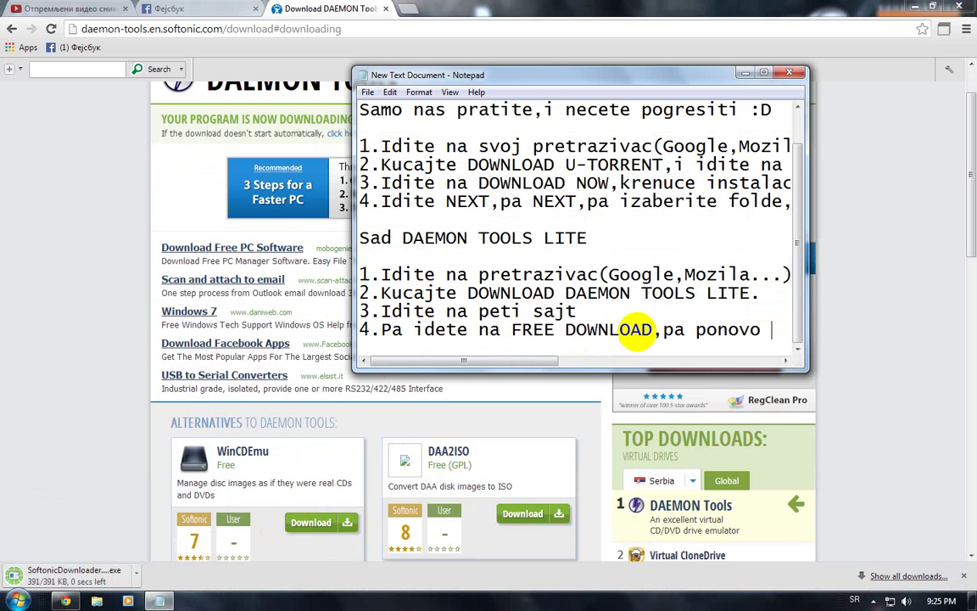
pyautogui.write('na')
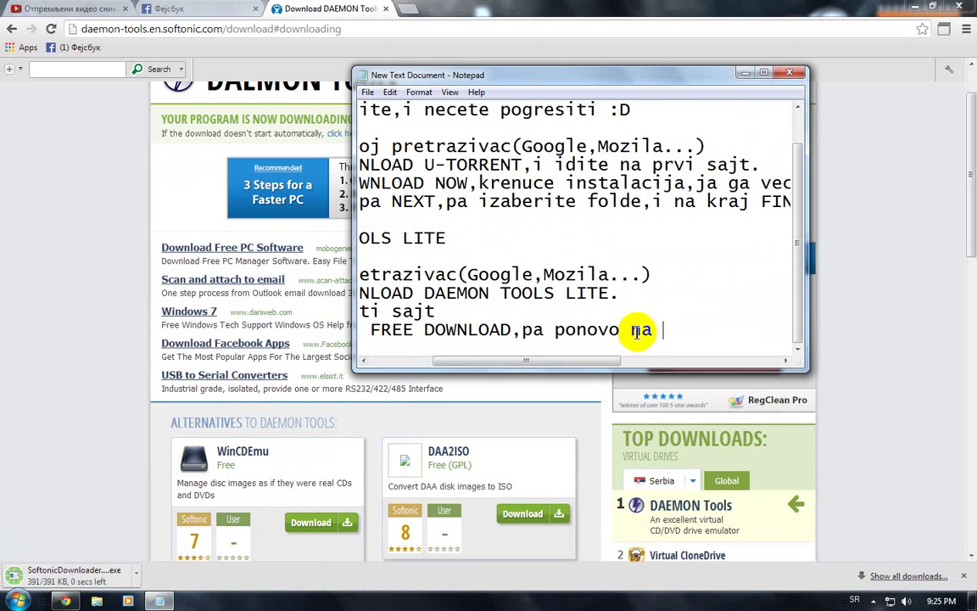
pyautogui.write(' FREE DOWNL')
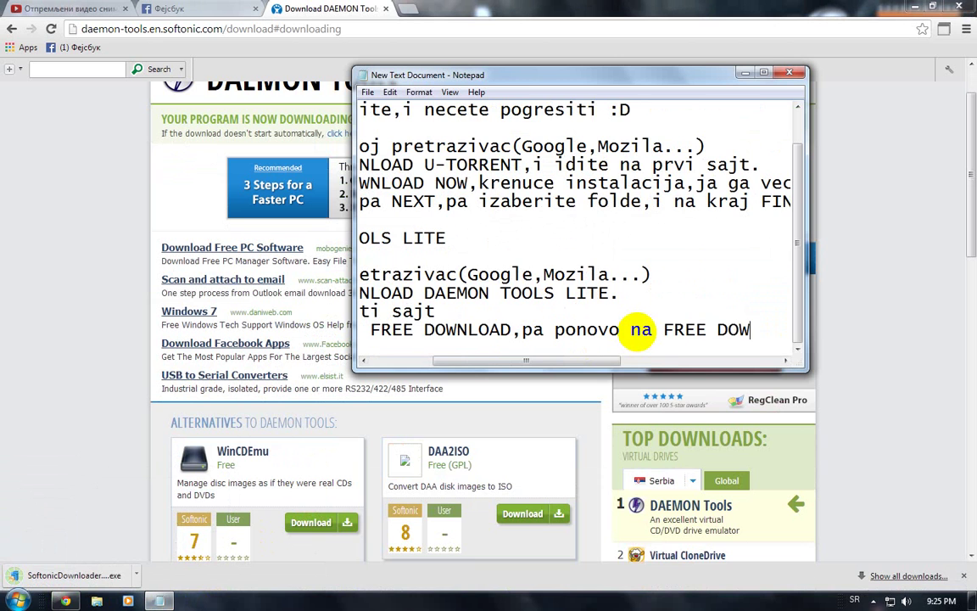
pyautogui.write('OAD,')
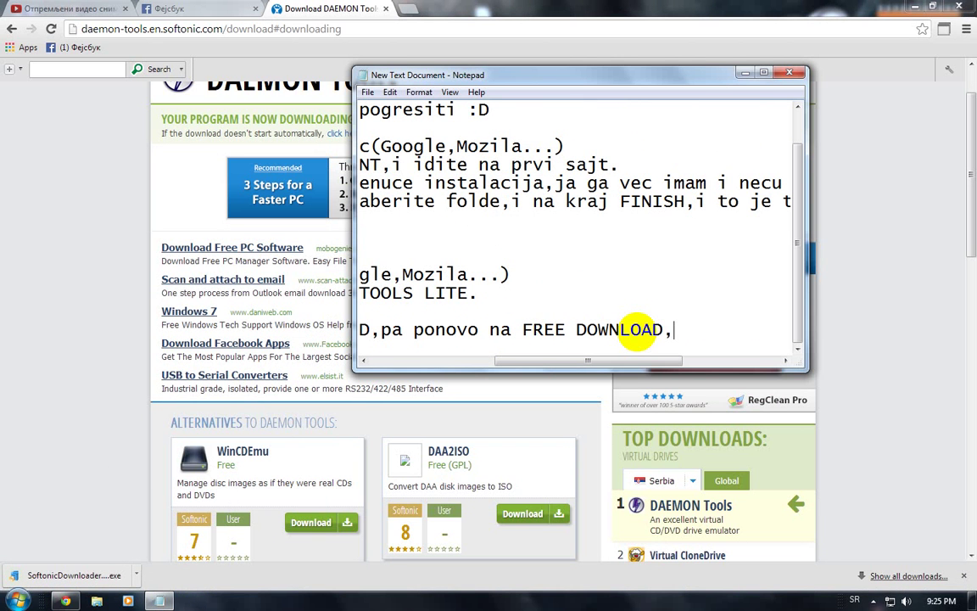
pyautogui.press('BackSpace')
pyautogui.press('BackSpace')
pyautogui.write('i krenuc')
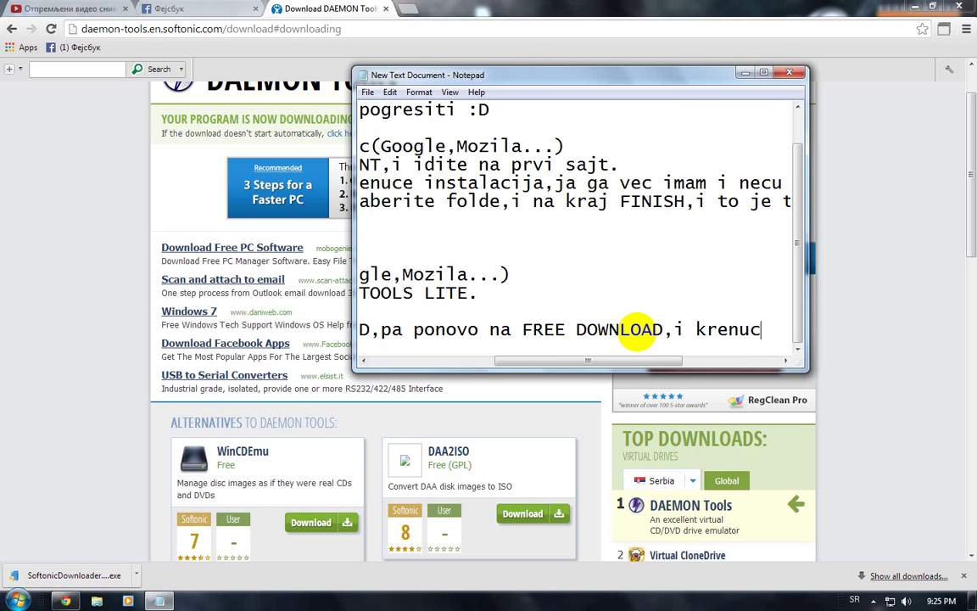
pyautogui.write('e,instalav')
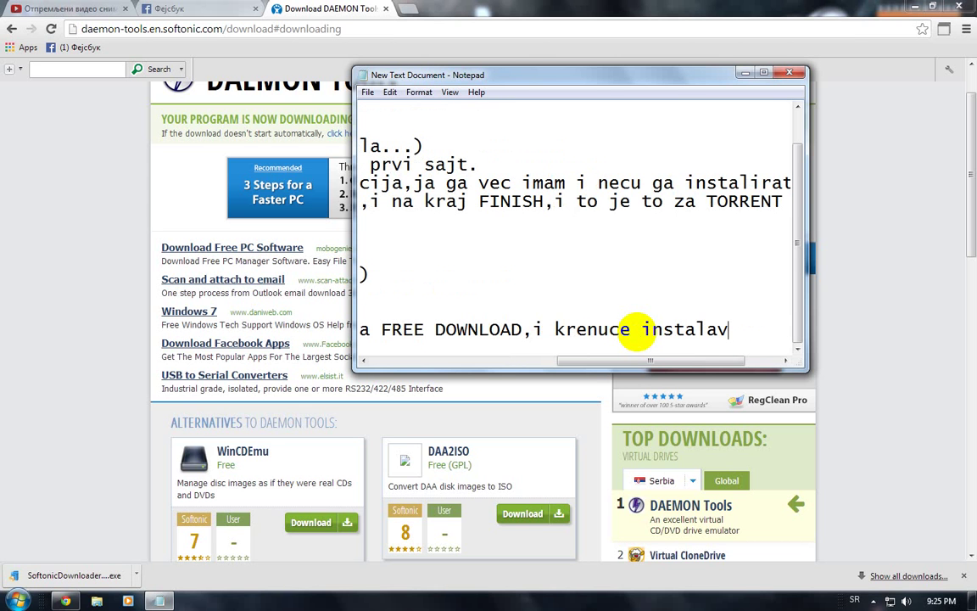
pyautogui.press('BackSpace')
pyautogui.write('cija')
pyautogui.press('Return')
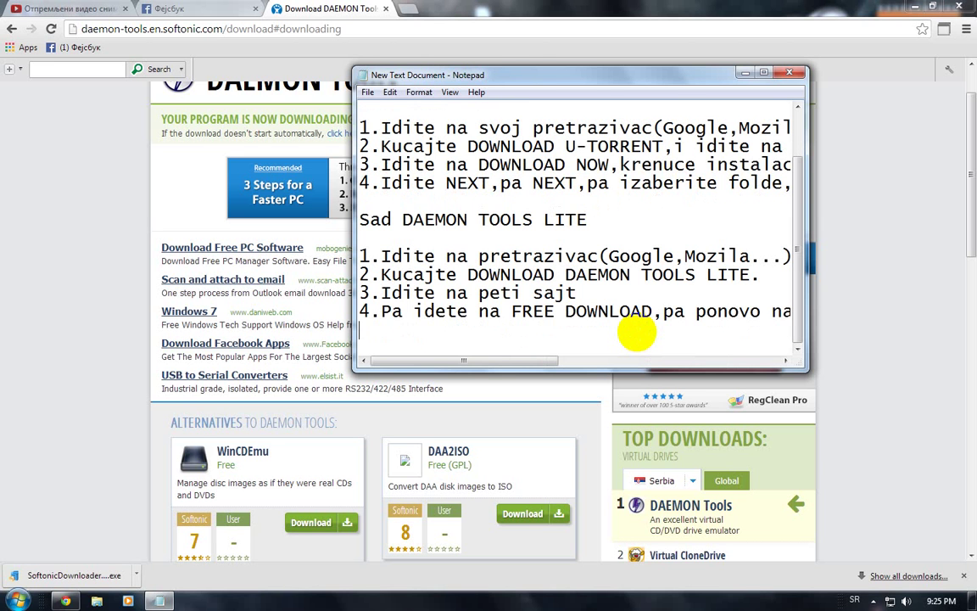
# - Write the fifth instruction "5.Pa ponovo NEXT,pa NEXT,pa izaberete folder i na kraj FINISH" and leave an empty line below it
pyautogui.write('5.Pa pono')
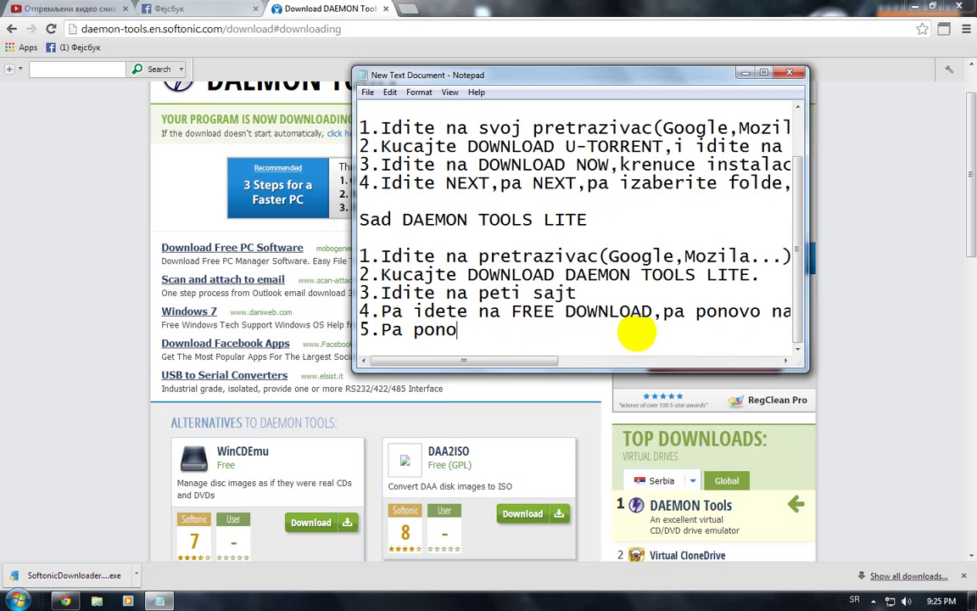
pyautogui.write('vo NEXT,')
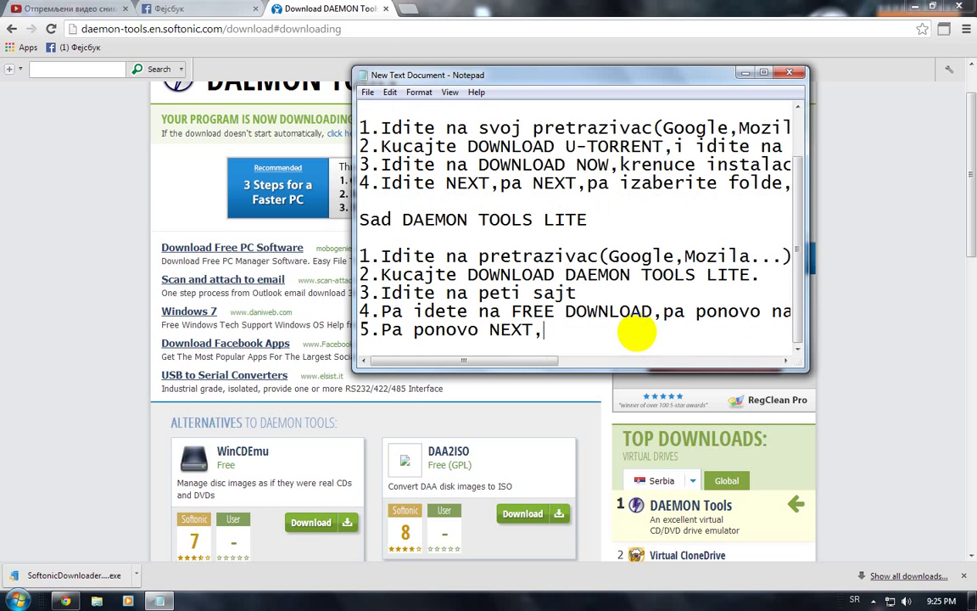
pyautogui.write('pa NEXT')
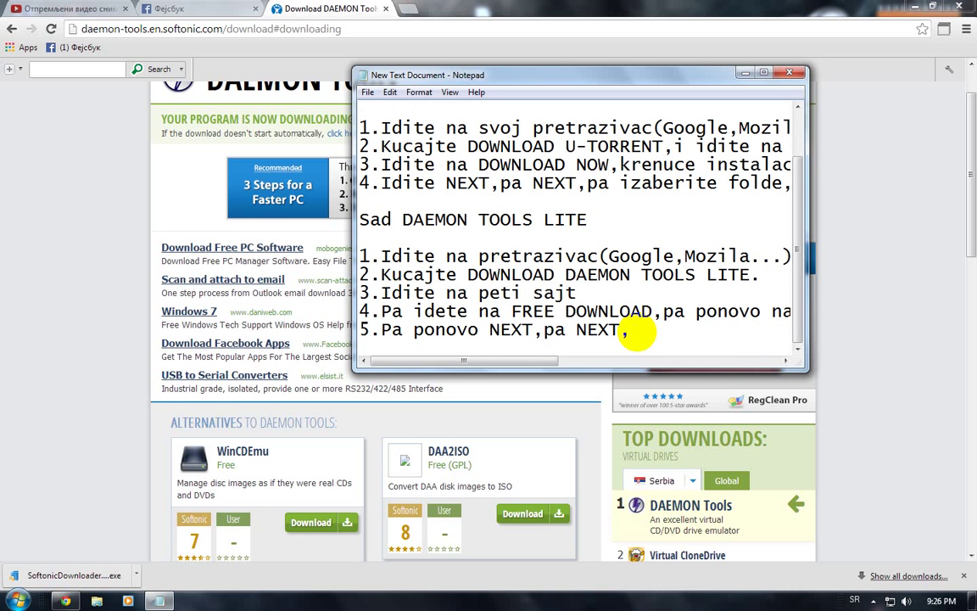
pyautogui.write(',pa itabe')
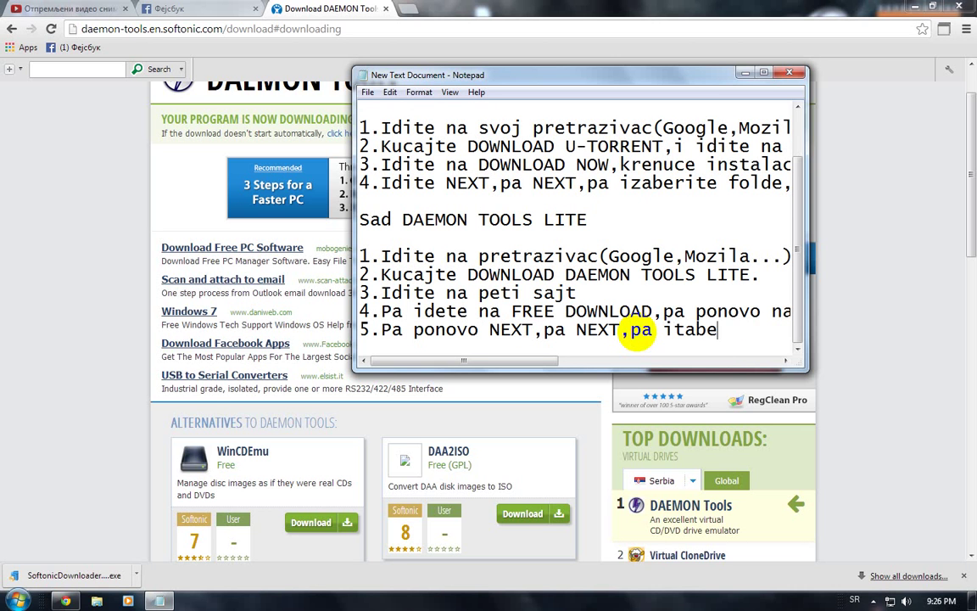
pyautogui.press('BackSpace')
pyautogui.press('BackSpace')
pyautogui.press('BackSpace')
pyautogui.write('aberete dol')
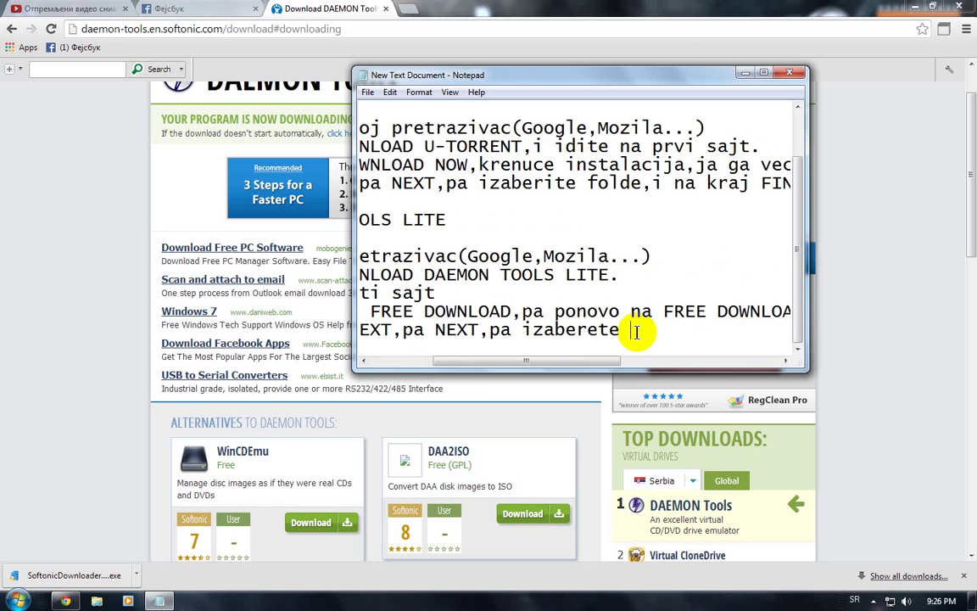
pyautogui.write('folder i')
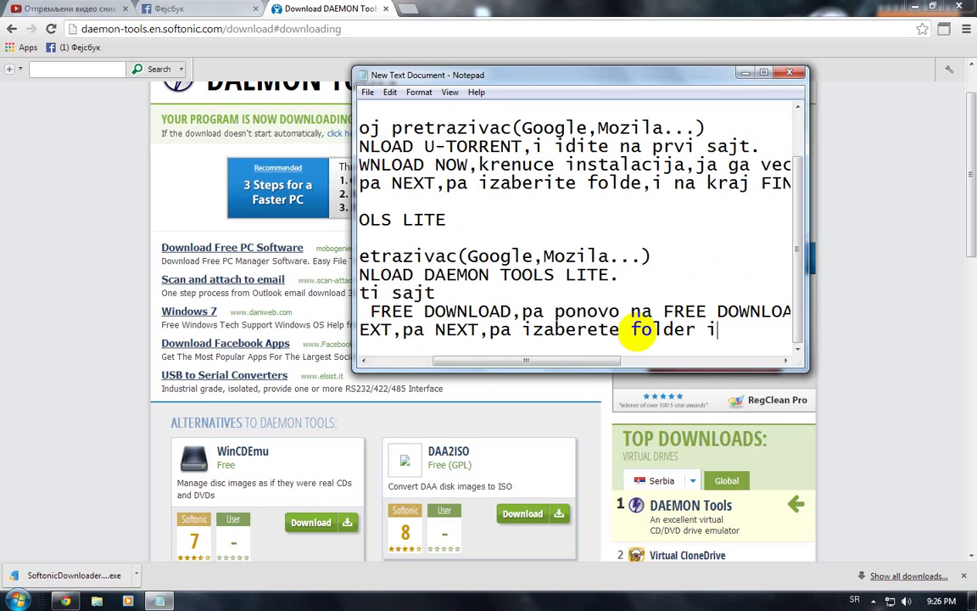
pyautogui.write(' na kraj FINISG')
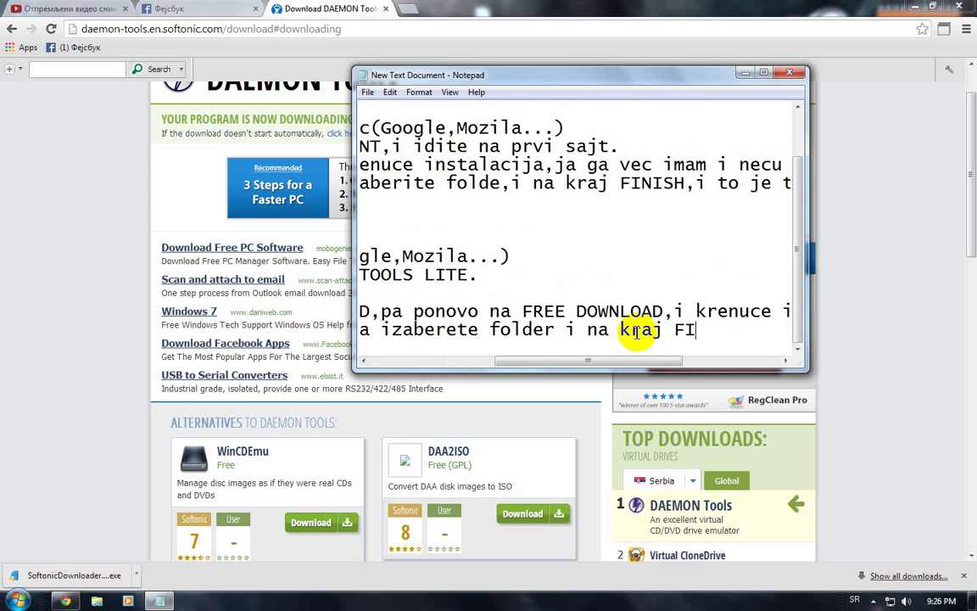
pyautogui.press('BackSpace')
pyautogui.write('H')
pyautogui.press('Return')
pyautogui.press('Return')
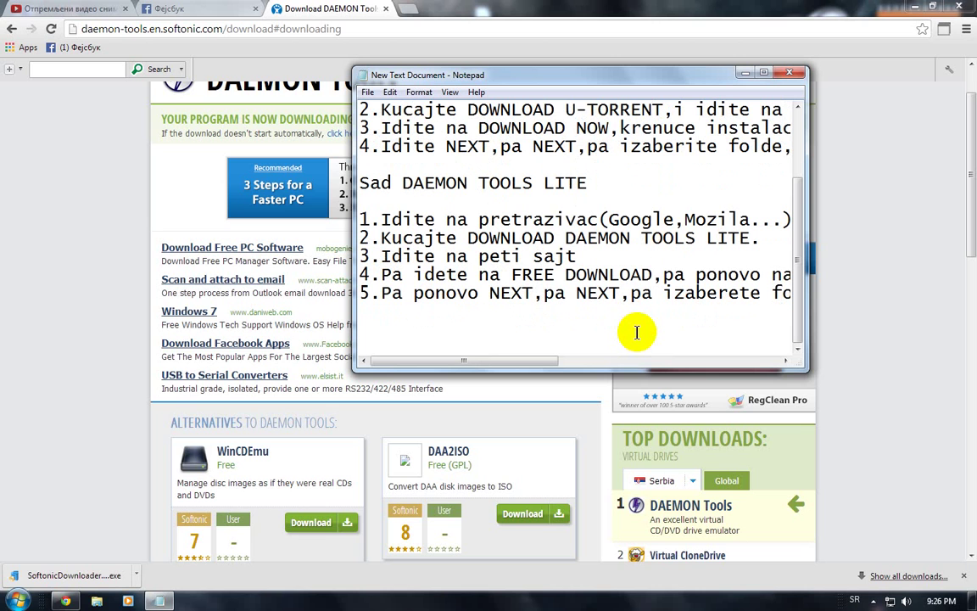
# - Write the closing line "To je to od nas,nadamo se da smo vam pomogli :DDD:D" below the instructions and end the line
pyautogui.write('To je to od nas')
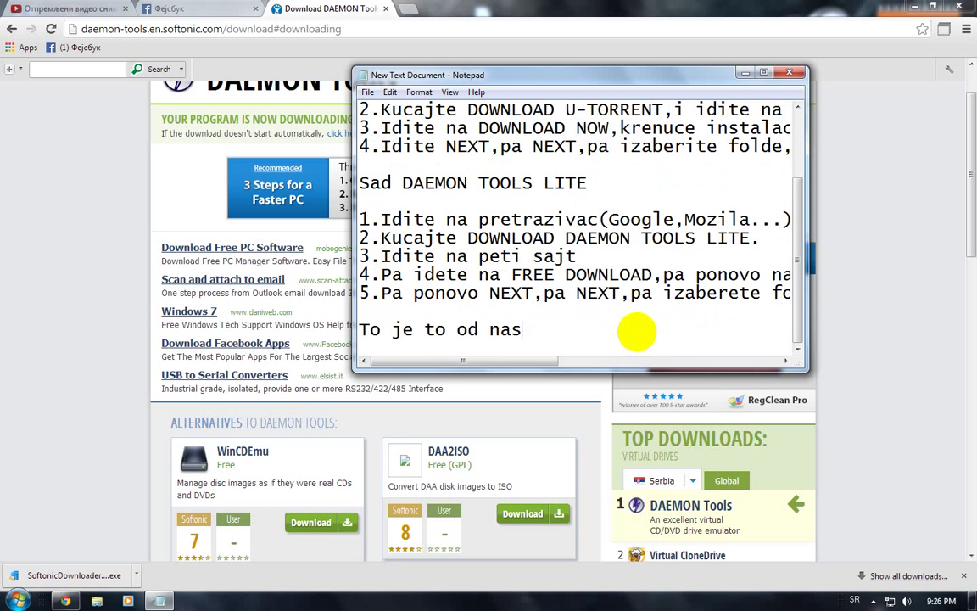
pyautogui.write(',nadm')
pyautogui.press('BackSpace')
pyautogui.write('am s')
pyautogui.press('BackSpace')
pyautogui.press('BackSpace')
pyautogui.press('BackSpace')
pyautogui.write('mo se da')
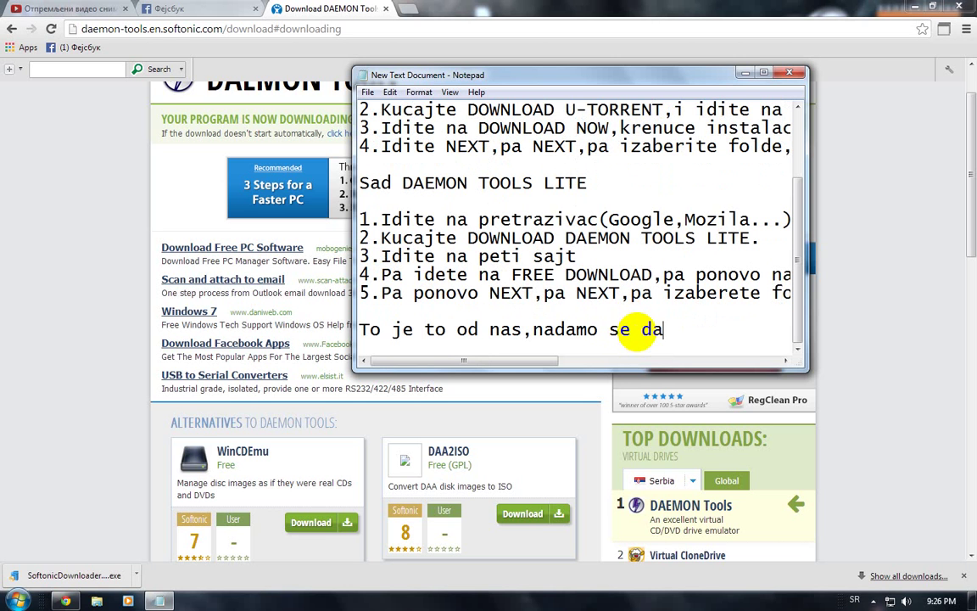
pyautogui.write(' smo vam ')
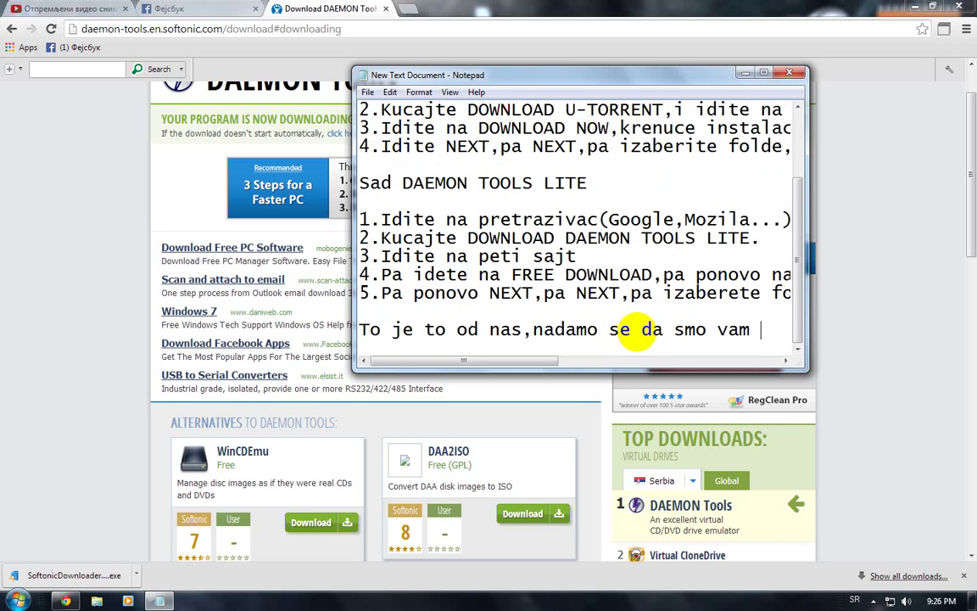
pyautogui.write('pomogli')
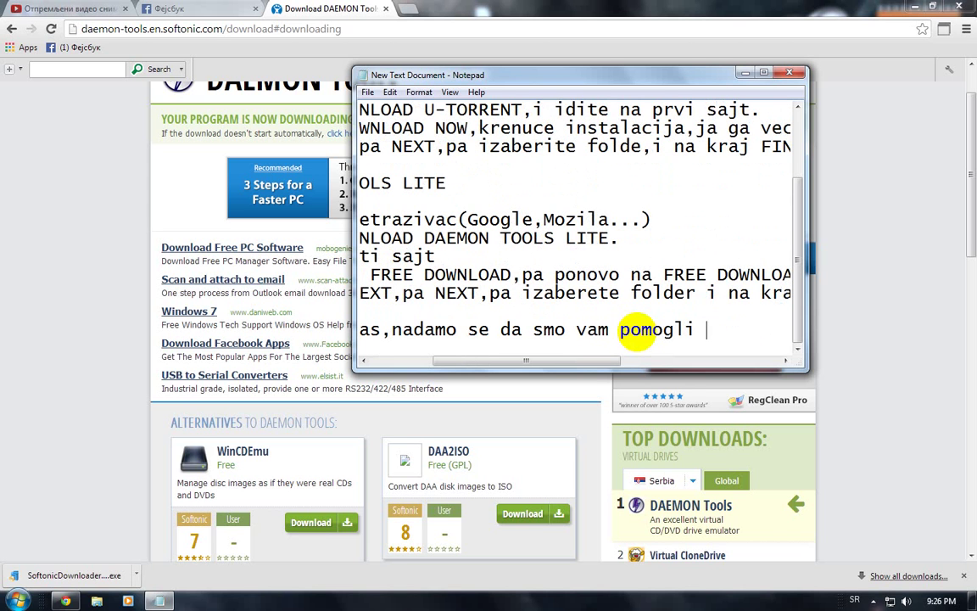
pyautogui.write(' :DDD:D')
pyautogui.press('Return')
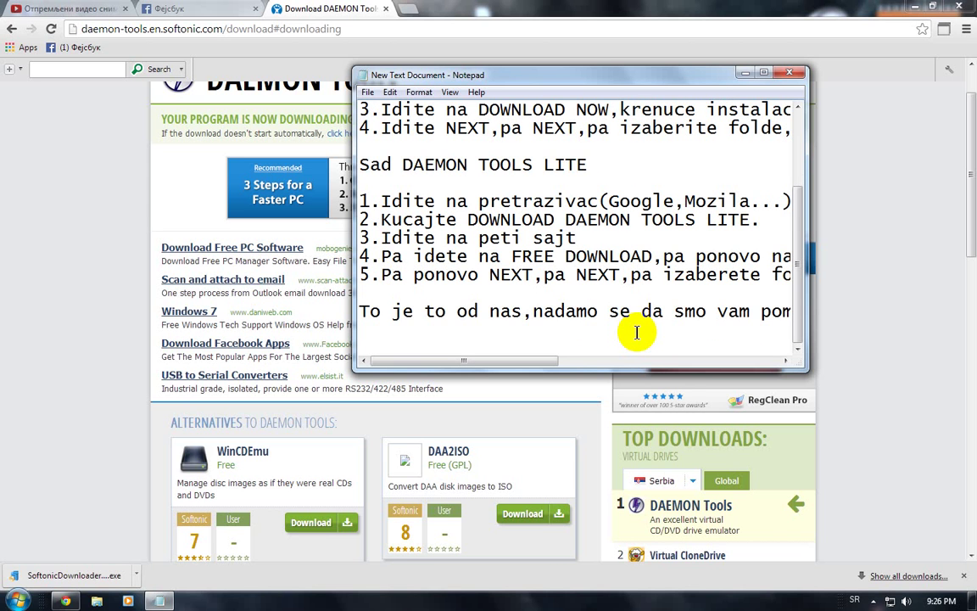
# - Minimize the Chrome and Notepad windows so that the desktop is shown
pyautogui.click(65, 601)
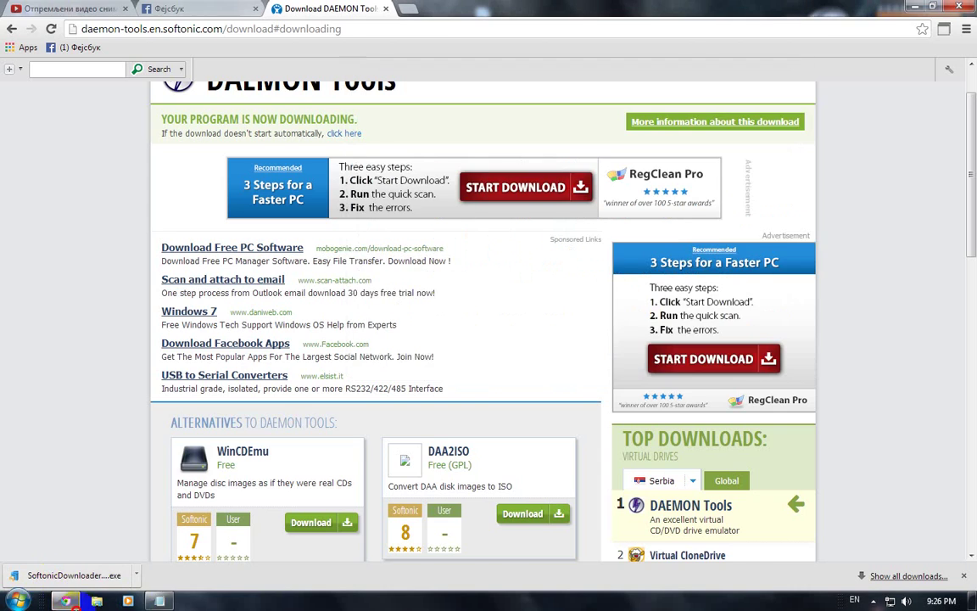
pyautogui.click(65, 601)
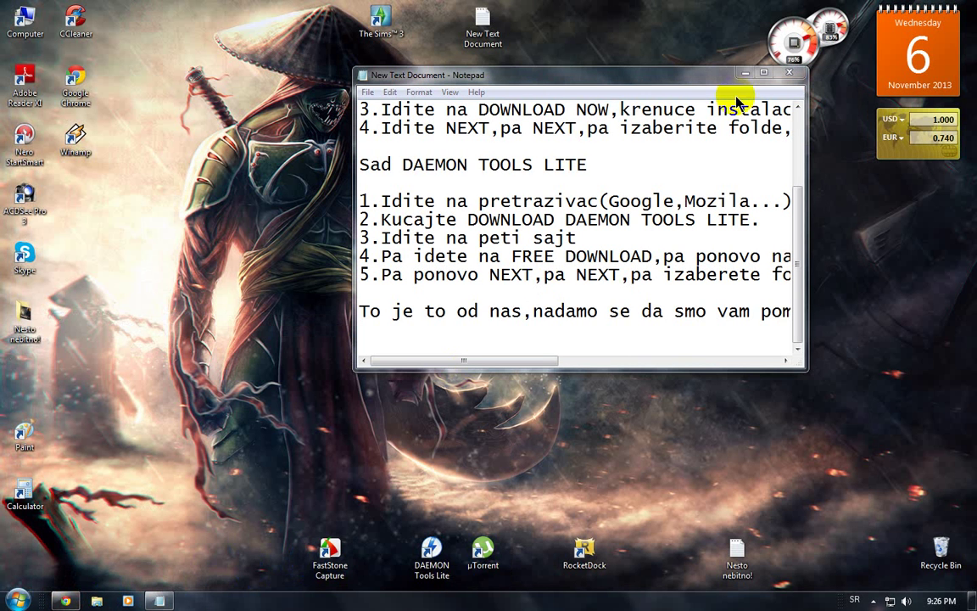
pyautogui.click(745, 73)
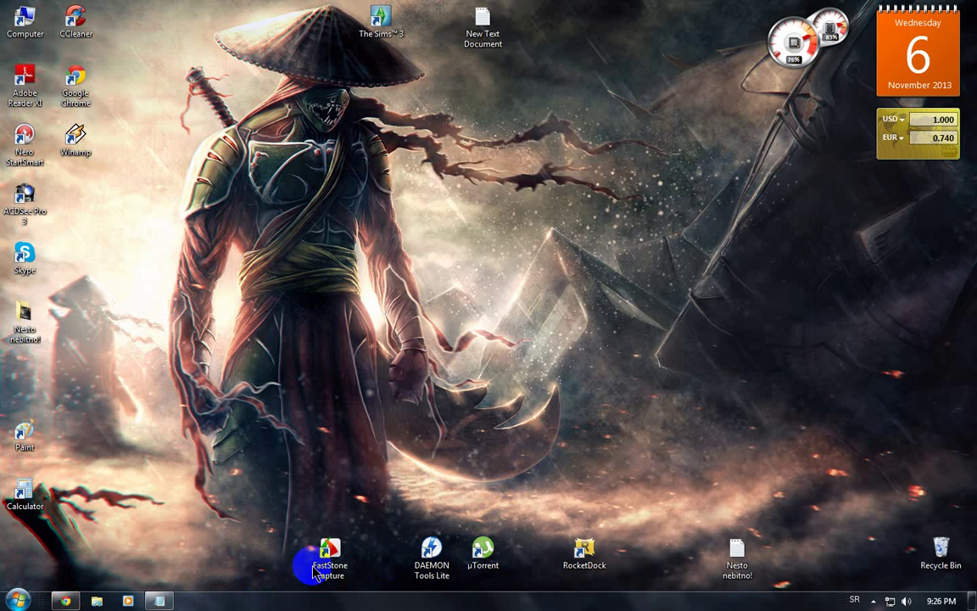